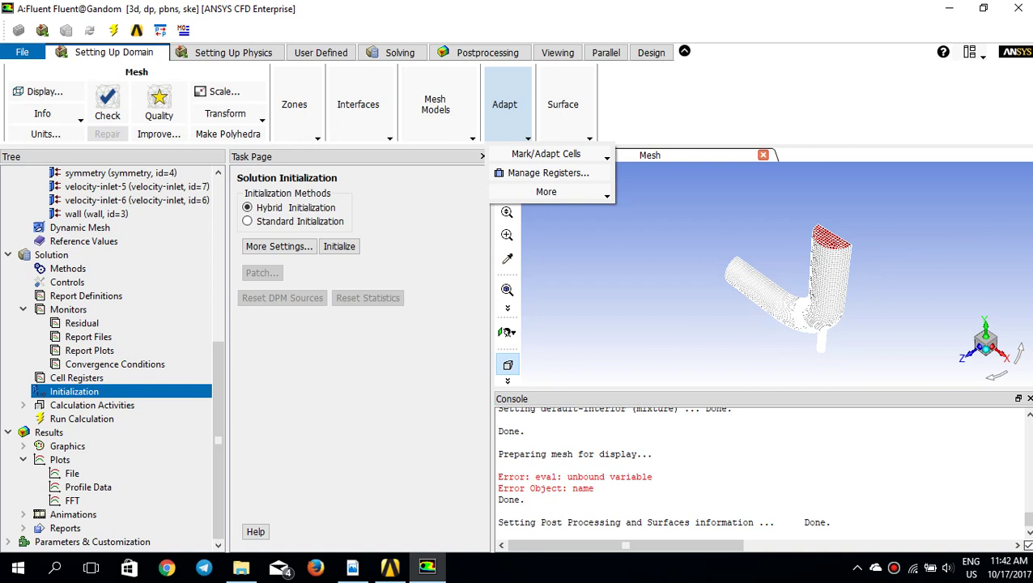
pyautogui.click(546, 154)
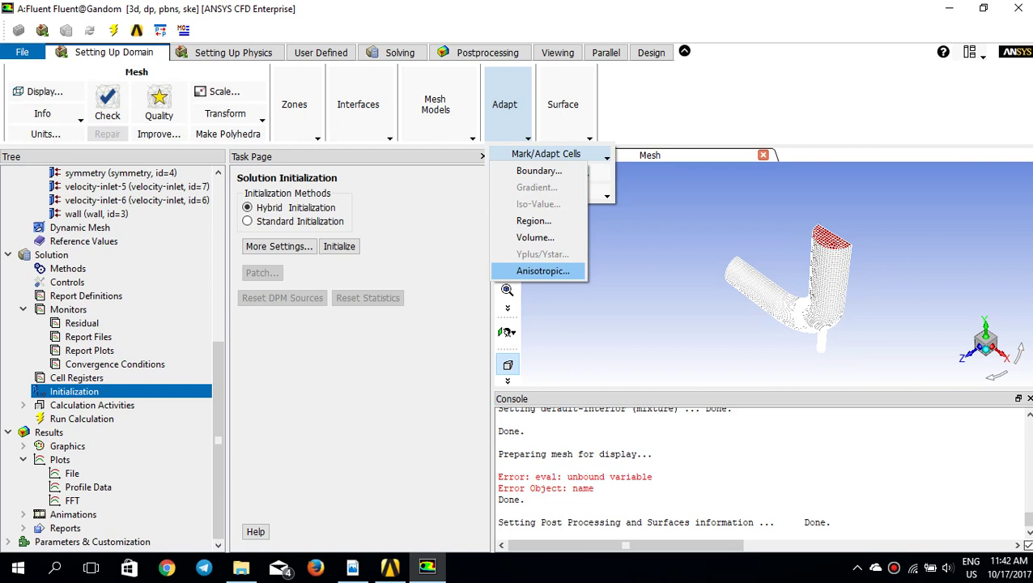
pyautogui.click(542, 271)
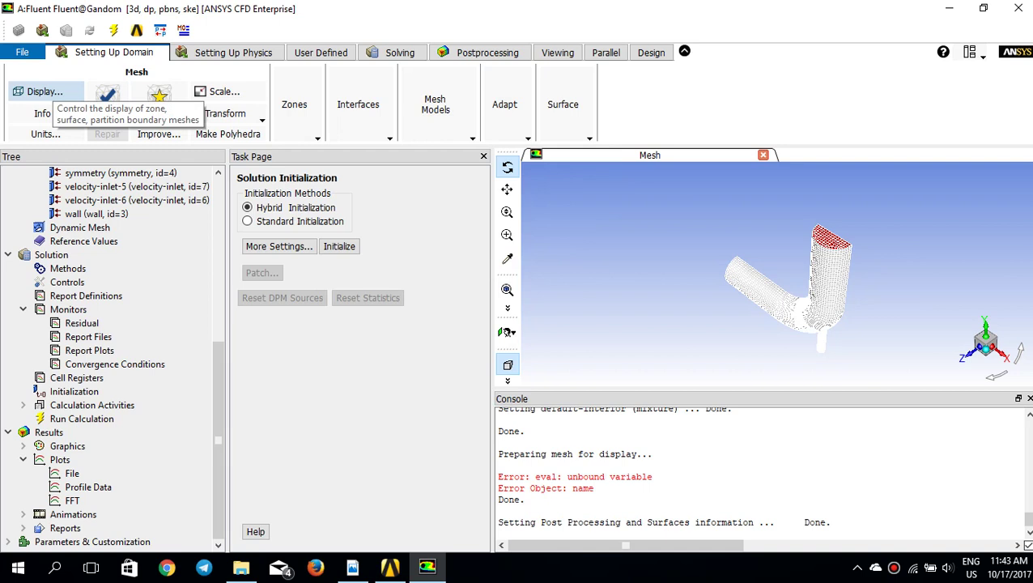
# - Examine the pipe elbow mesh from its symmetry-plane side, covering the main bend and the small branch pipe
pyautogui.scroll(3, 788, 288)
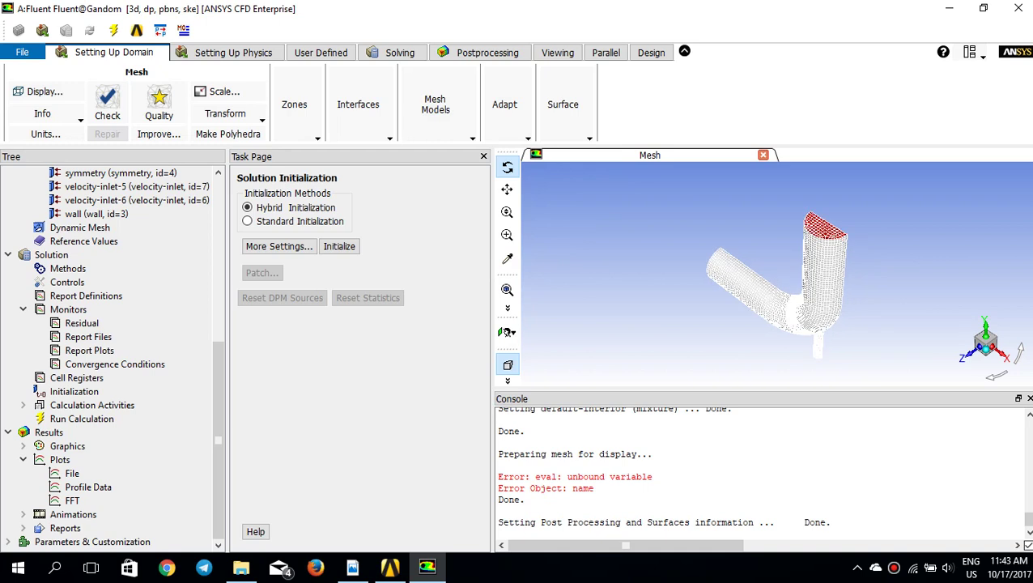
pyautogui.moveTo(818, 267); pyautogui.dragTo(711, 259)
pyautogui.scroll(1, 777, 274)
pyautogui.scroll(-1, 778, 274)
pyautogui.moveTo(777, 273); pyautogui.dragTo(749, 214, button='middle')
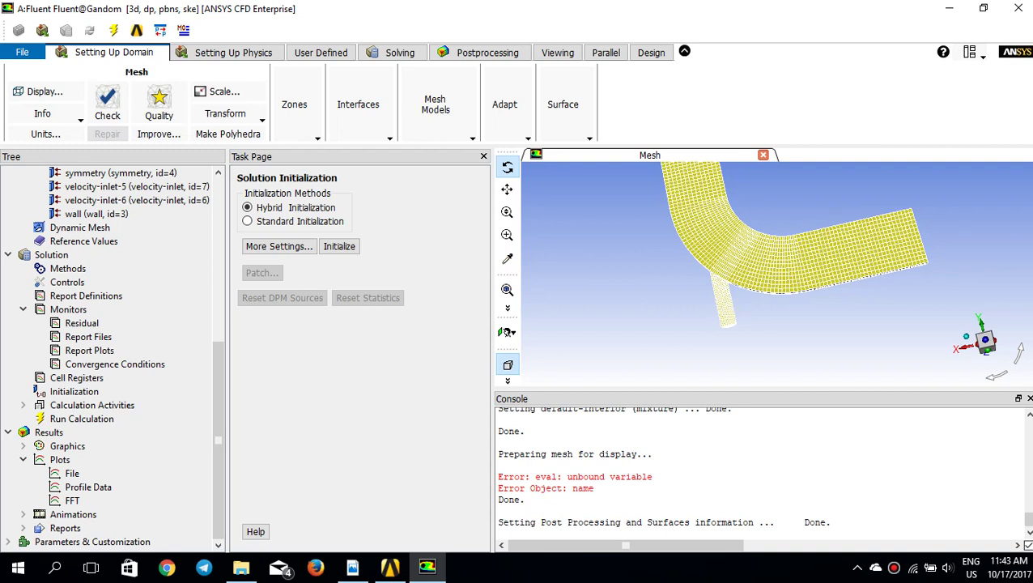
pyautogui.moveTo(749, 214); pyautogui.dragTo(742, 262, button='middle')
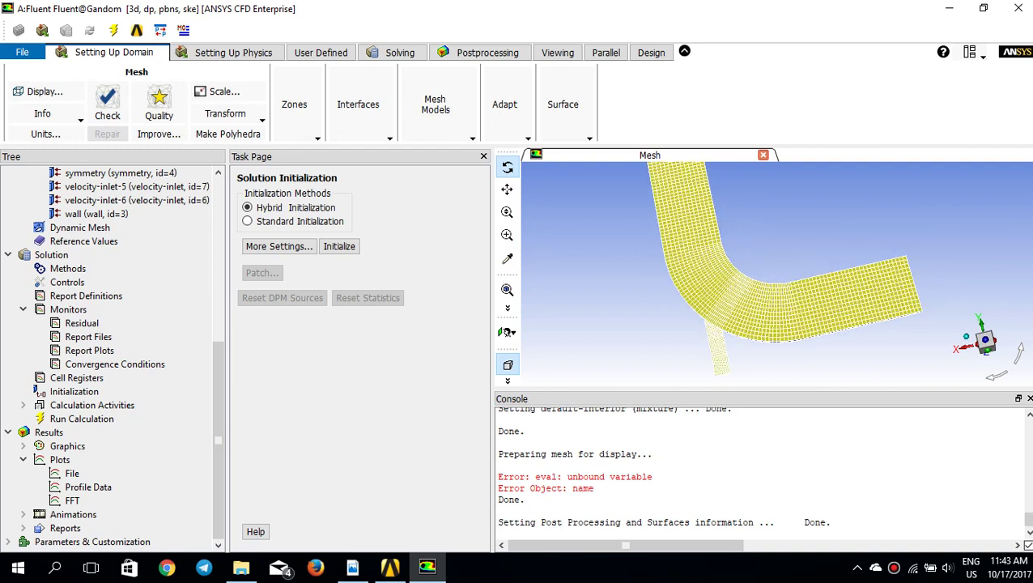
pyautogui.scroll(1, 677, 247)
pyautogui.scroll(-2, 677, 247)
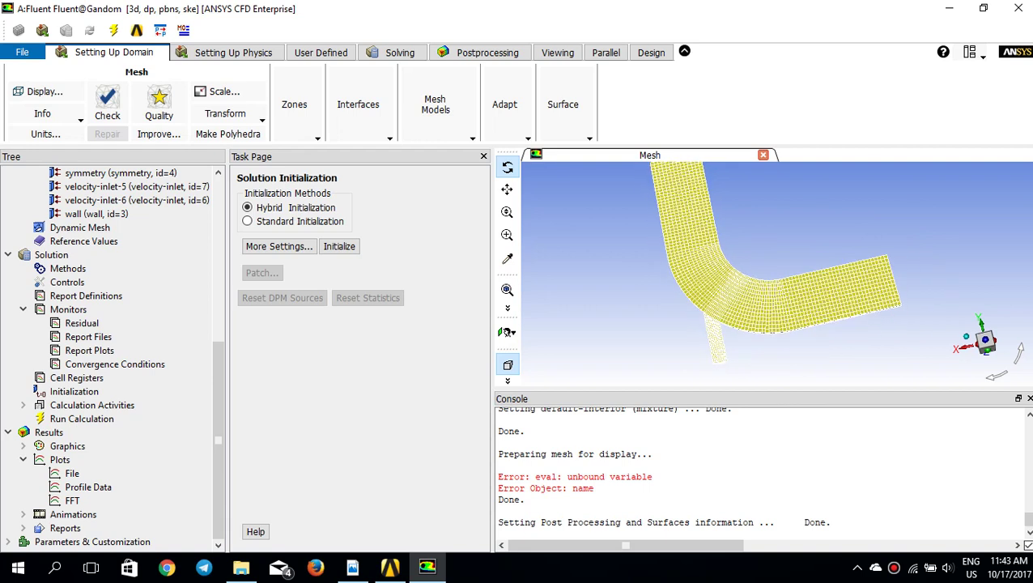
pyautogui.moveTo(677, 247); pyautogui.dragTo(677, 305, button='middle')
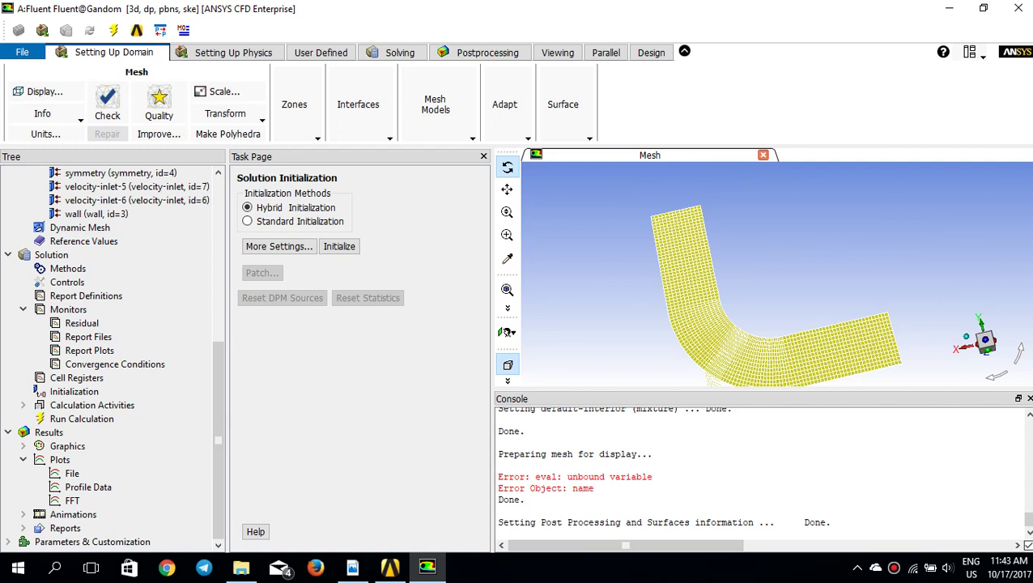
# - Initialize the solution with the Hybrid method and review the solution methods
pyautogui.click(82, 419)
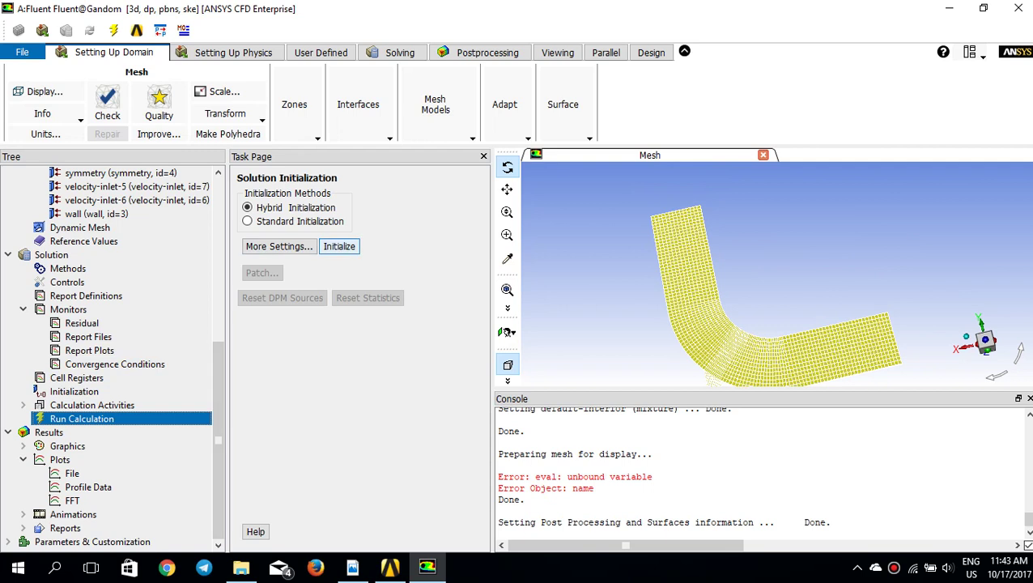
pyautogui.click(339, 246)
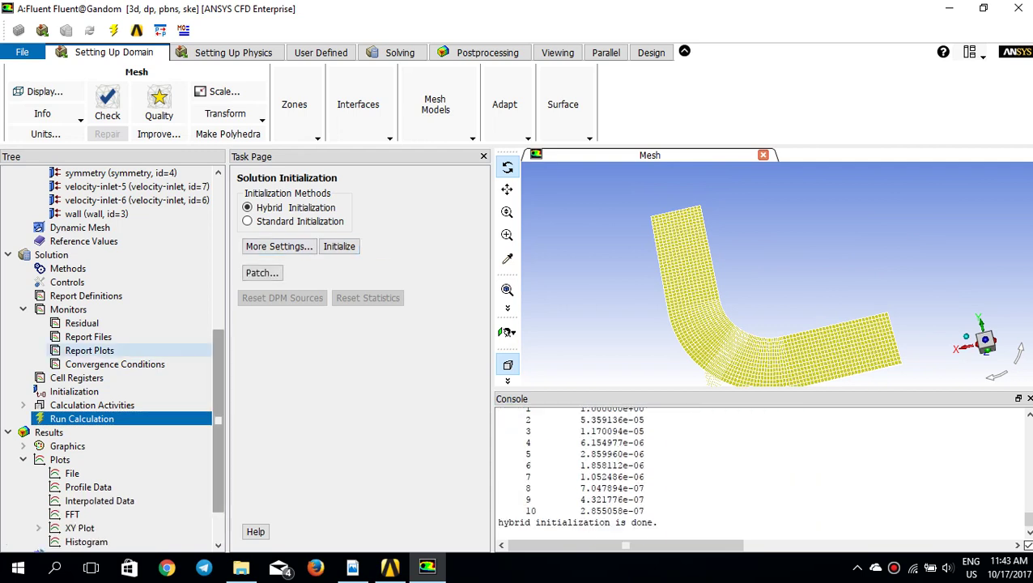
pyautogui.click(67, 268)
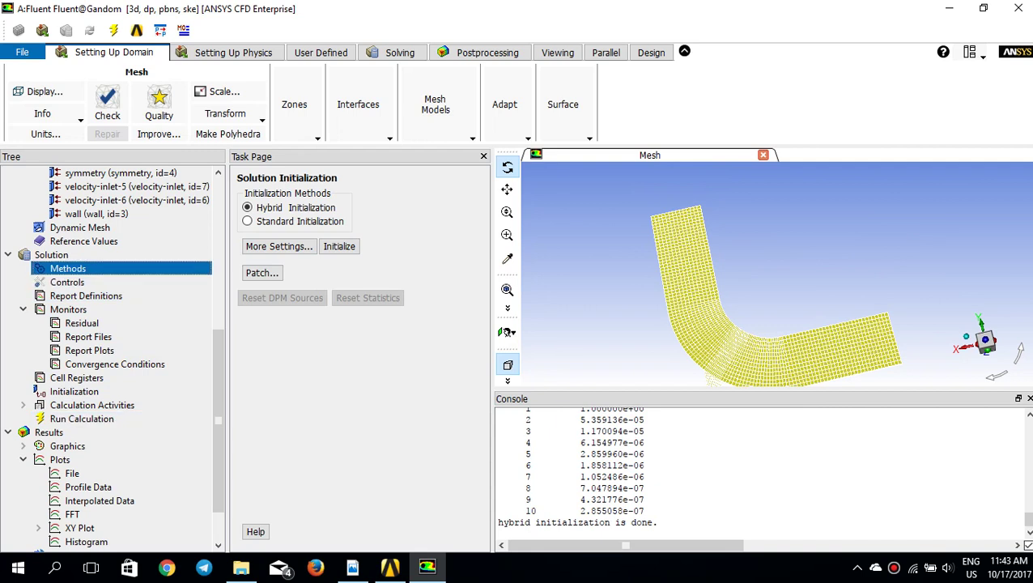
pyautogui.scroll(-3, 113, 340)
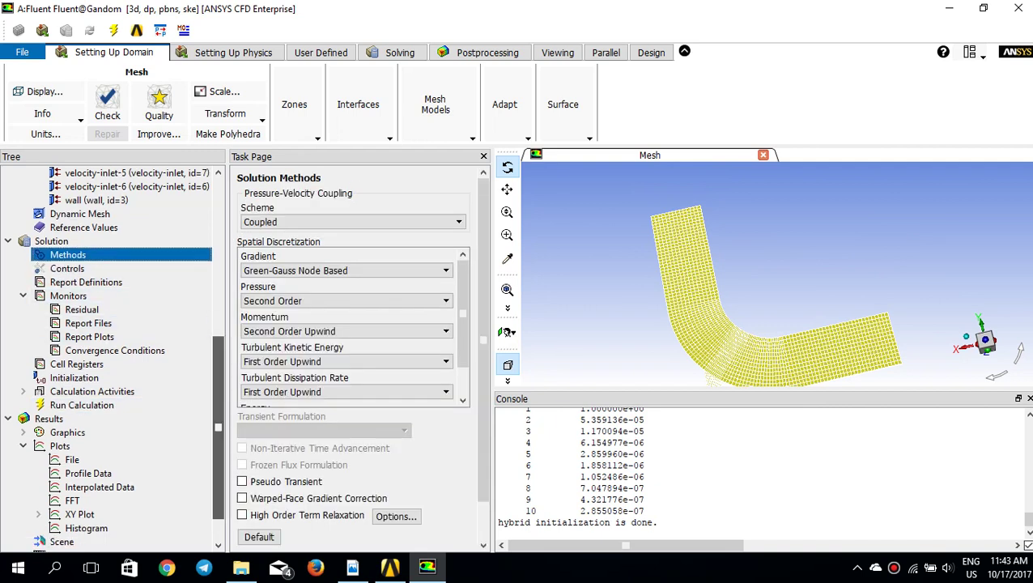
# - Run the calculation with 300 iterations and a reporting interval of 1
pyautogui.click(81, 364)
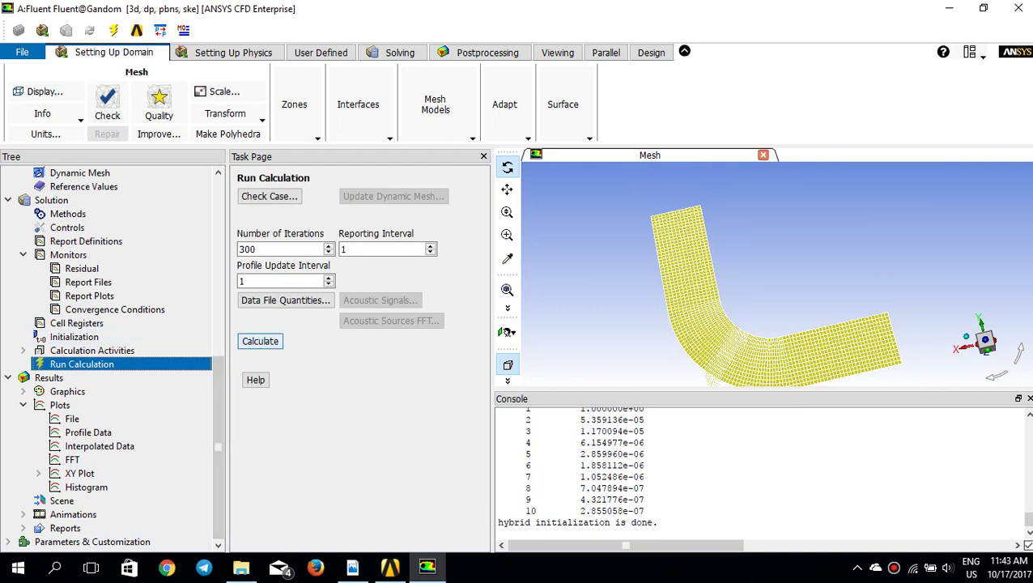
pyautogui.click(260, 341)
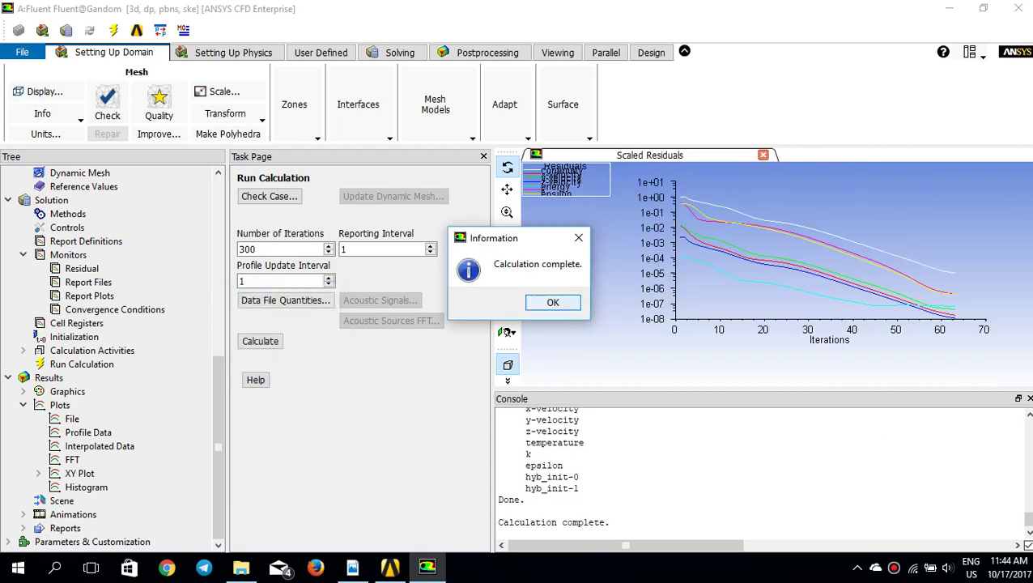
pyautogui.click(553, 302)
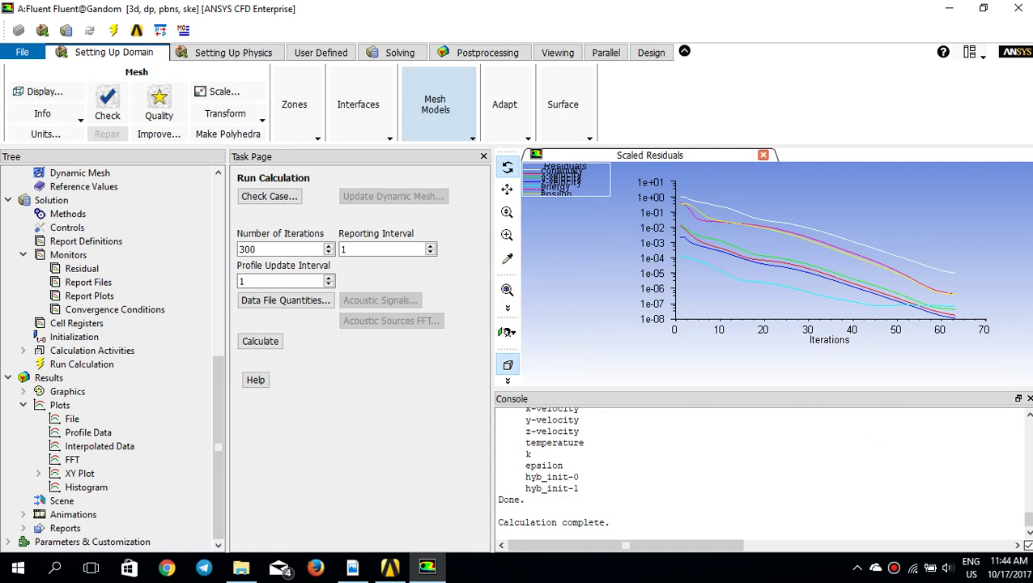
# - Display filled Static Temperature contours on the symmetry surface as contour-2
pyautogui.click(487, 52)
pyautogui.click(129, 109)
pyautogui.click(138, 143)
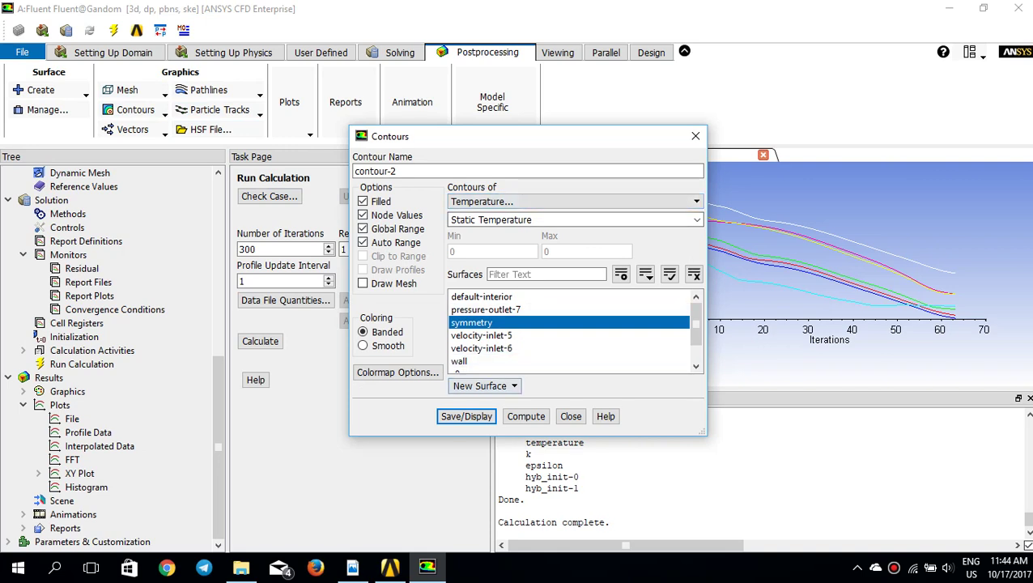
pyautogui.click(466, 416)
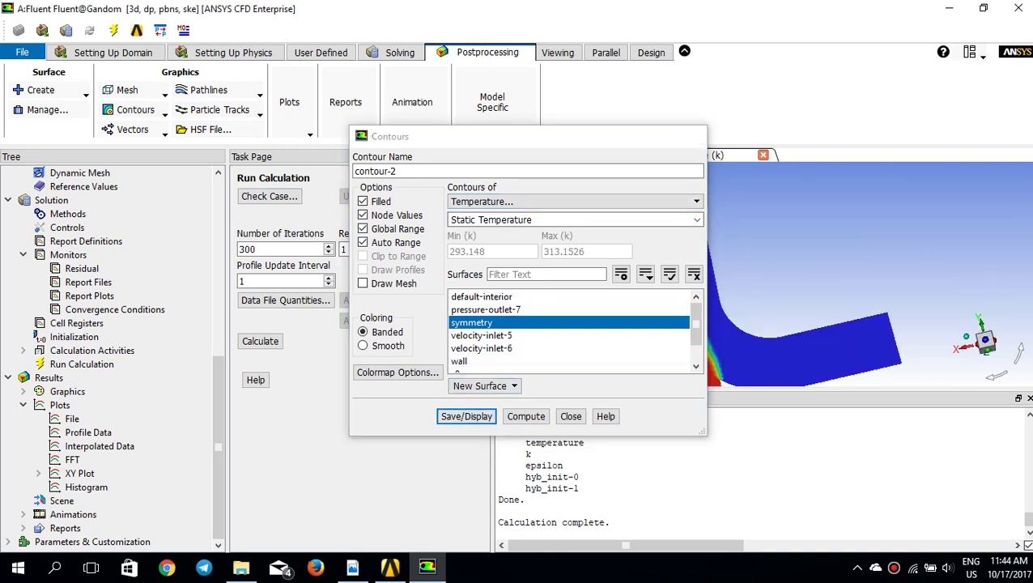
pyautogui.click(571, 416)
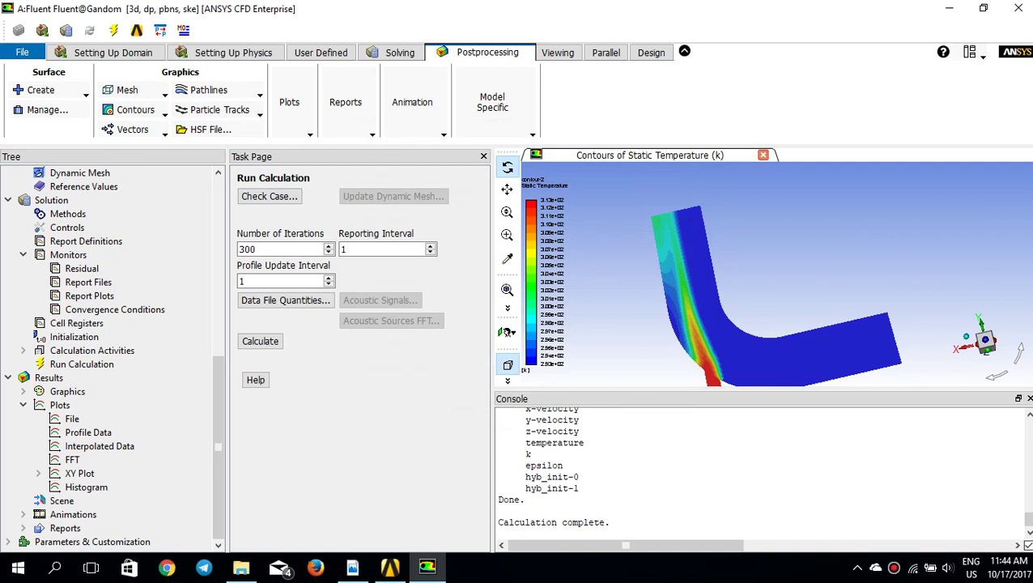
pyautogui.moveTo(776, 340); pyautogui.dragTo(776, 285, button='middle')
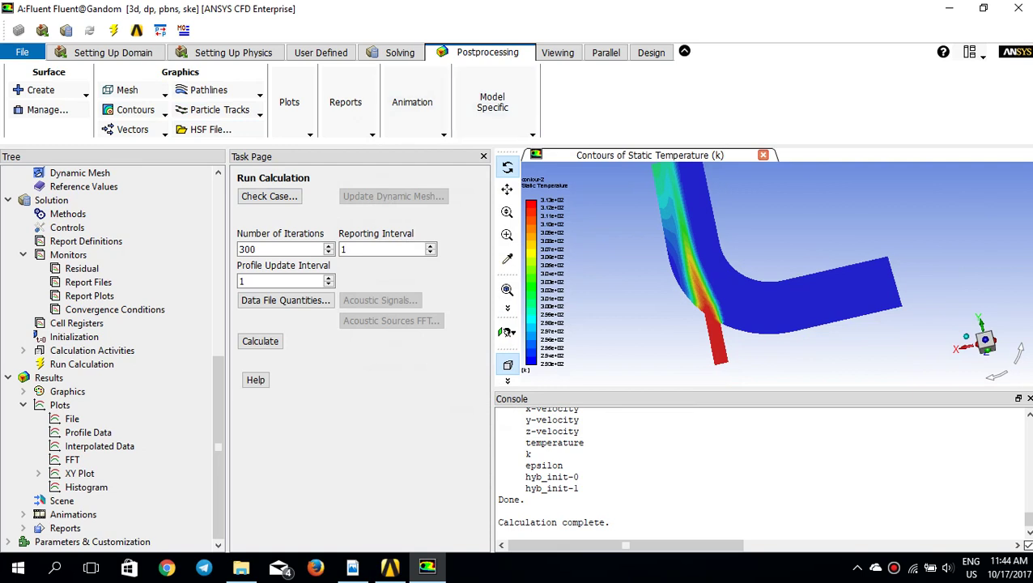
# - Display only the z0-outlet surface in the mesh view, leaving out velocity-inlet-5 and velocity-inlet-6
pyautogui.click(290, 103)
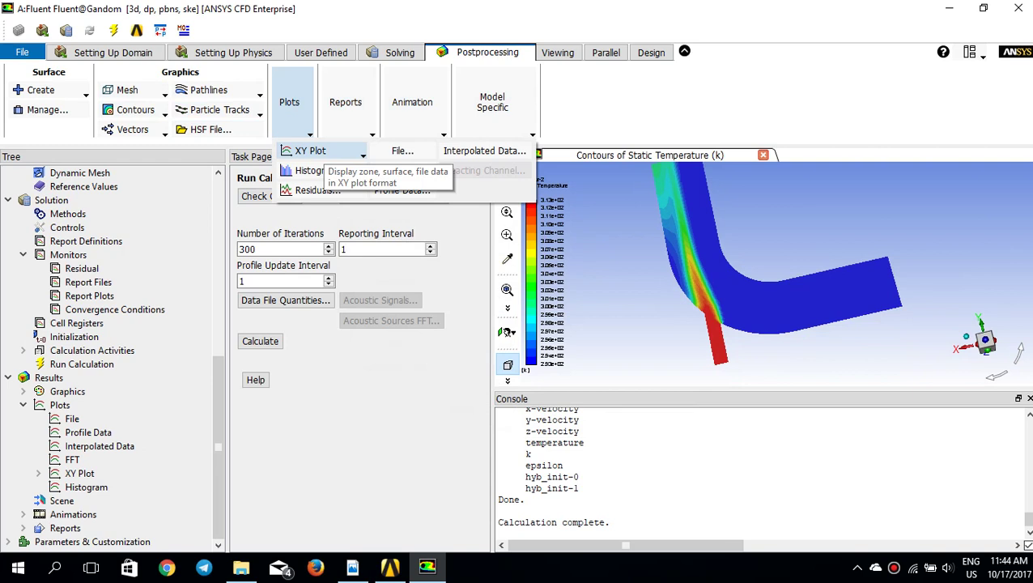
pyautogui.click(114, 52)
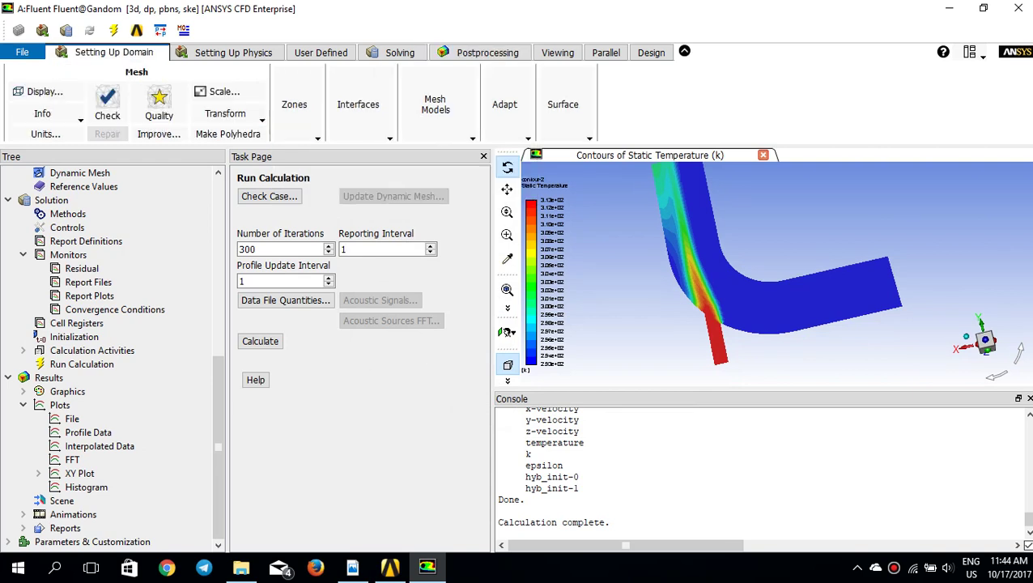
pyautogui.click(42, 92)
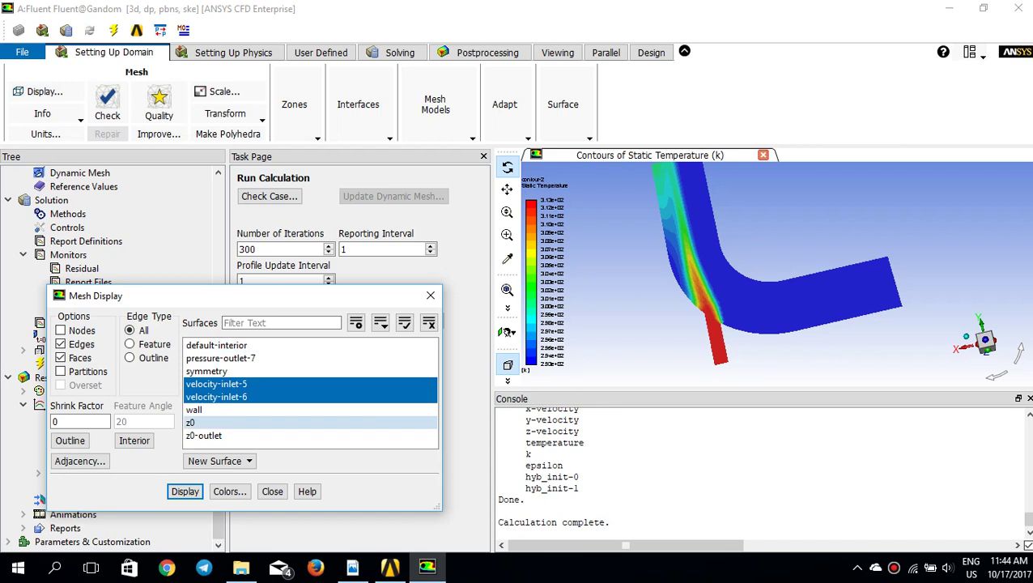
pyautogui.click(211, 436)
pyautogui.click(217, 397)
pyautogui.click(216, 384)
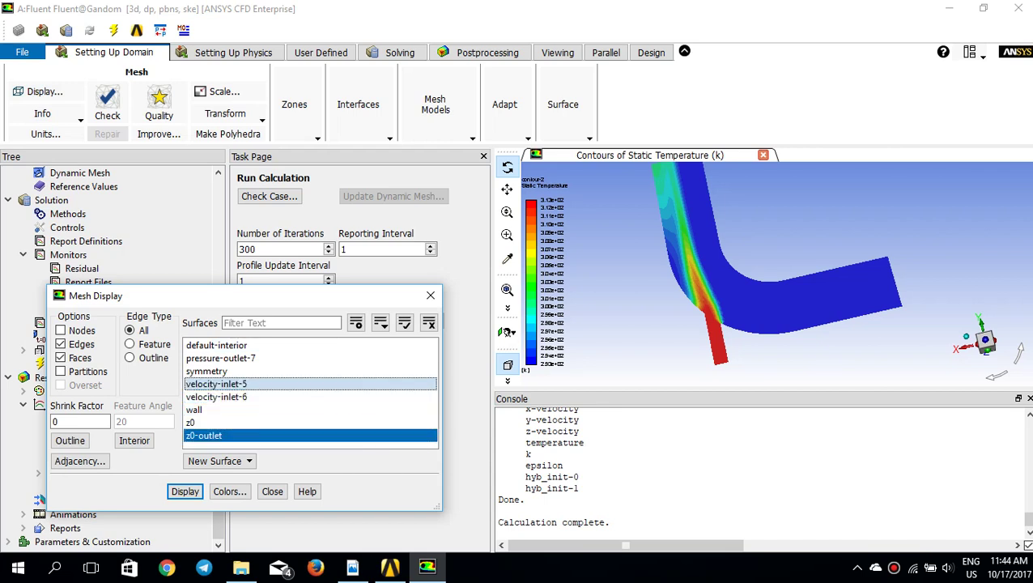
pyautogui.moveTo(769, 243); pyautogui.dragTo(770, 314, button='middle')
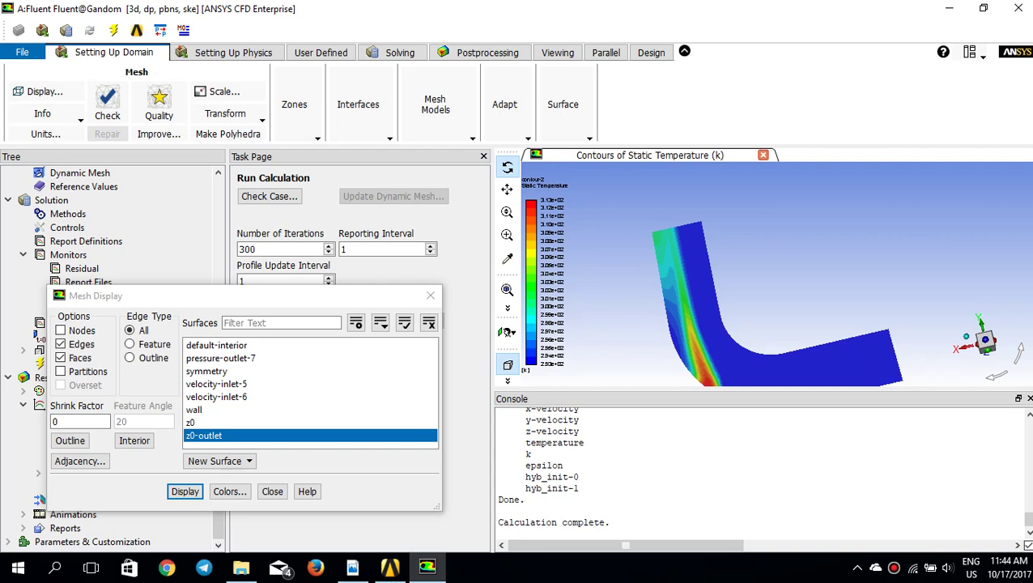
pyautogui.click(185, 491)
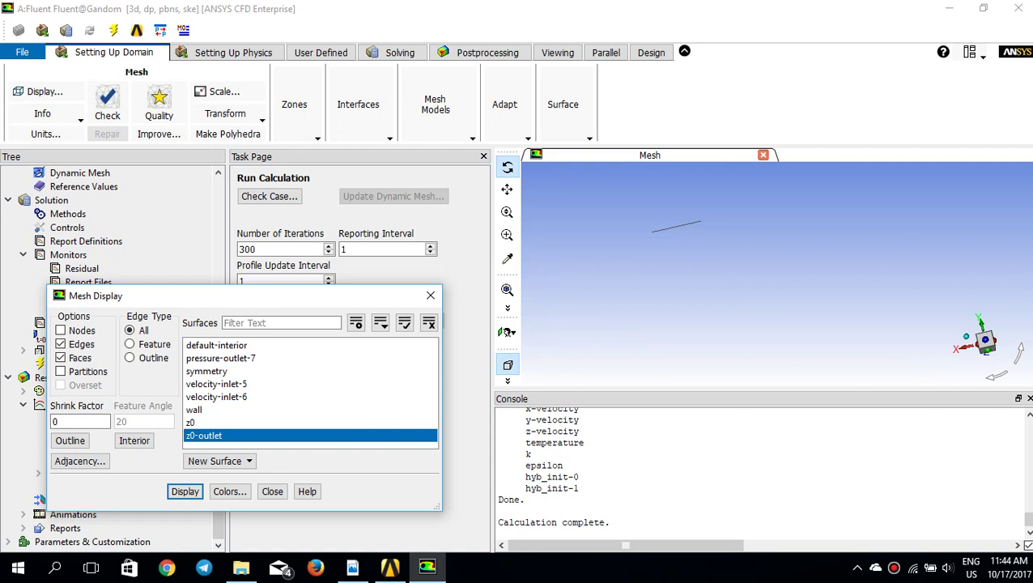
pyautogui.click(430, 295)
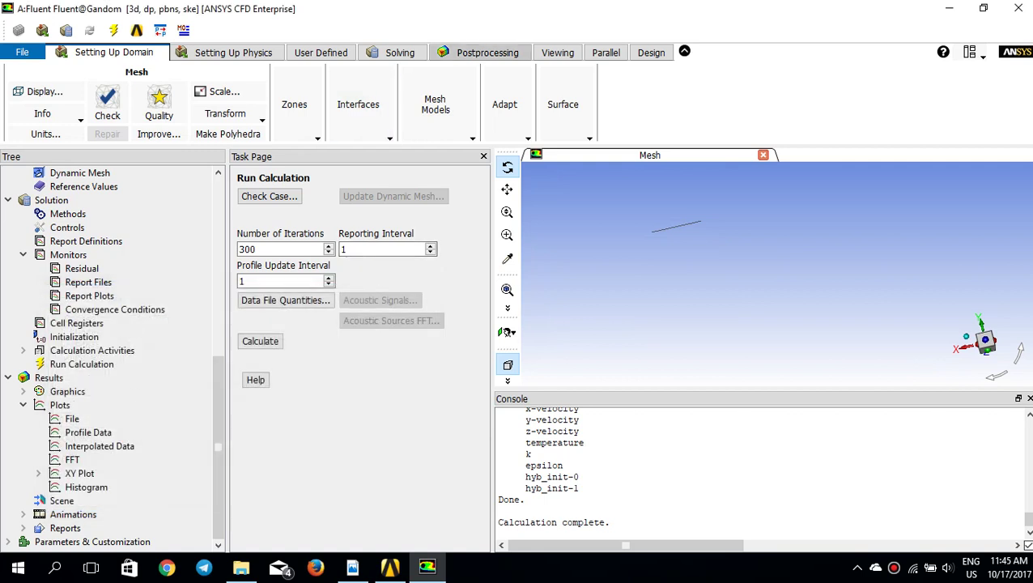
# - Create an XY plot of Static Temperature on z0-outlet against position along the X direction
pyautogui.click(488, 52)
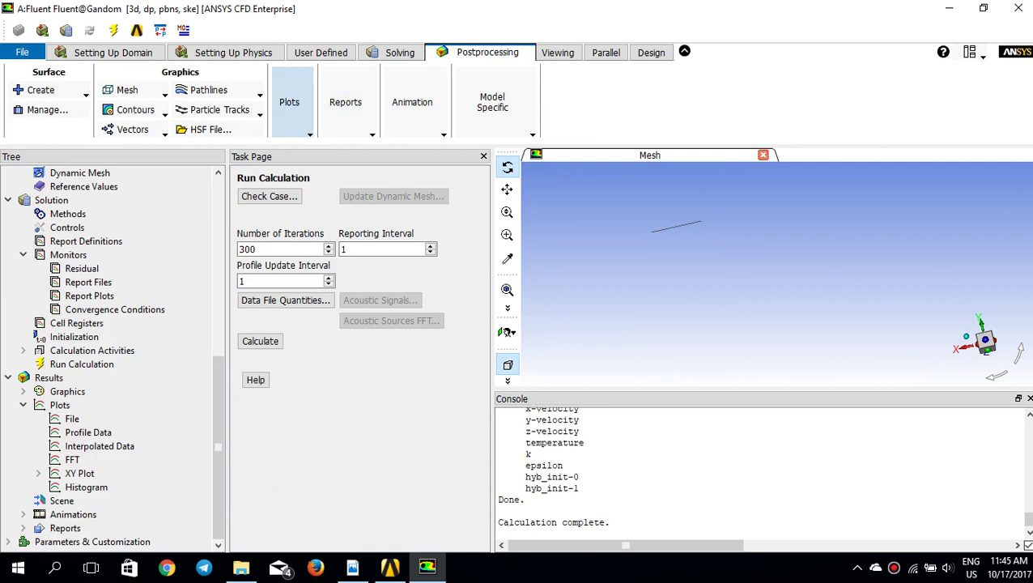
pyautogui.click(289, 102)
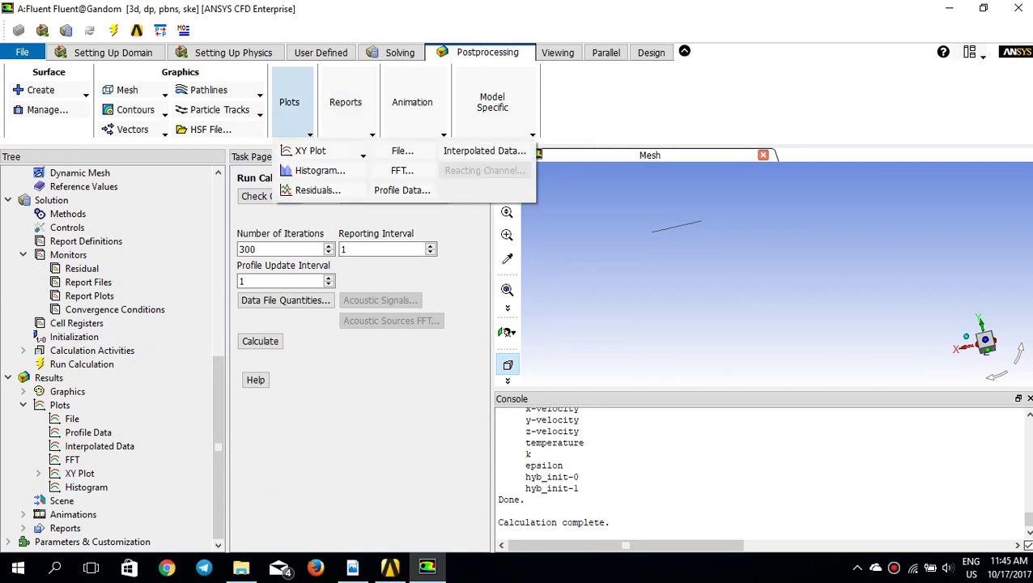
pyautogui.moveTo(310, 151)
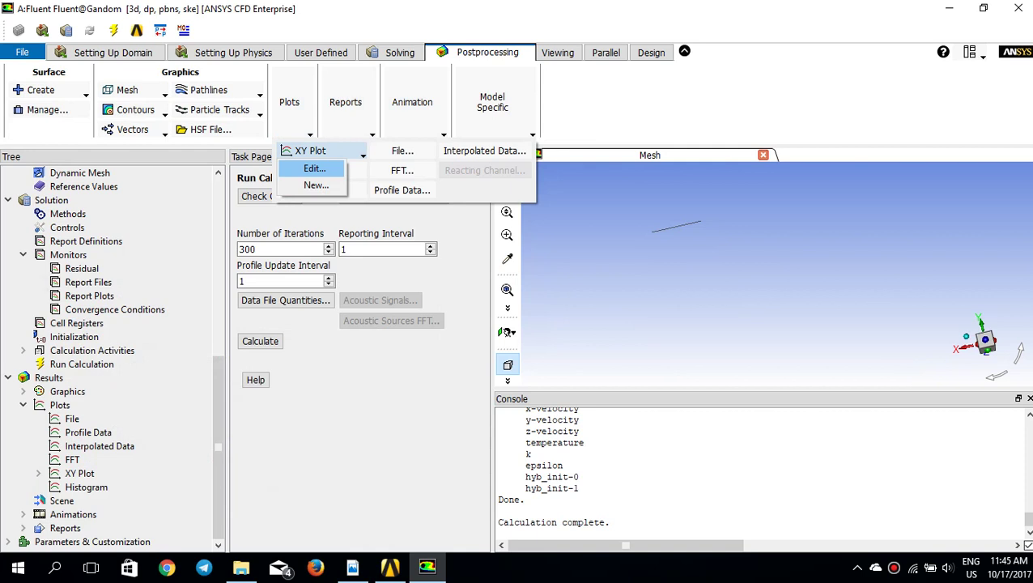
pyautogui.click(315, 168)
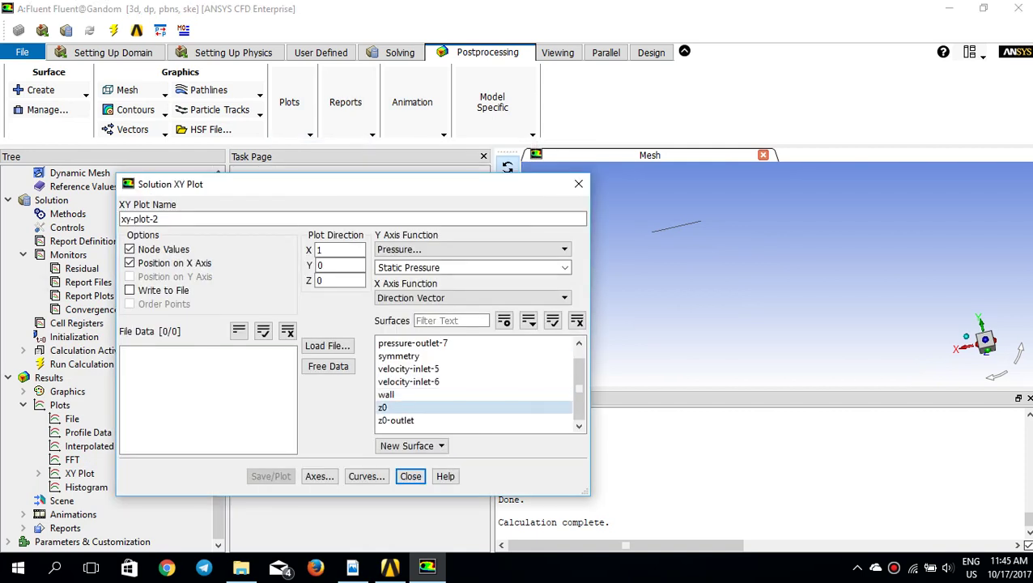
pyautogui.click(396, 420)
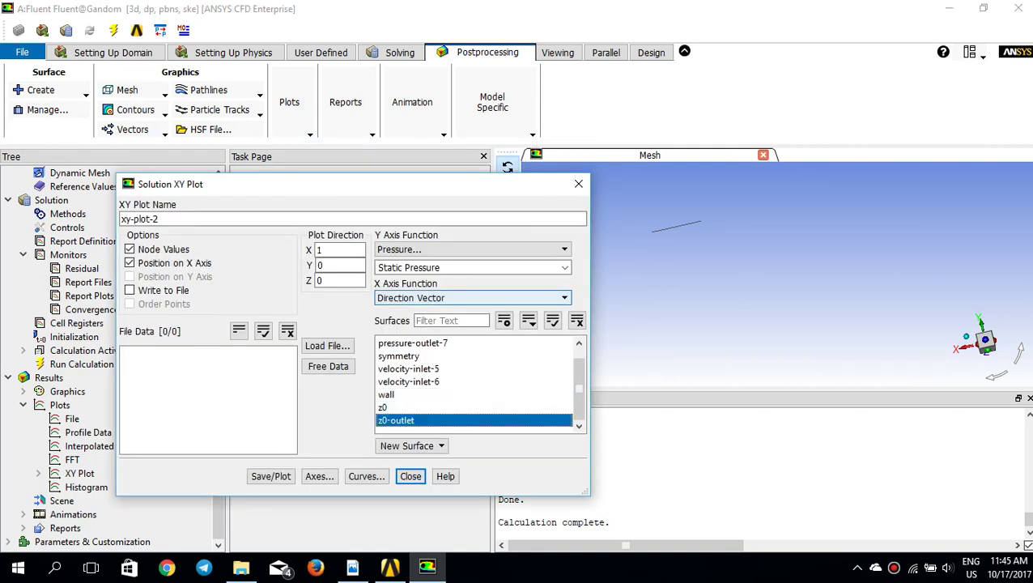
pyautogui.click(469, 250)
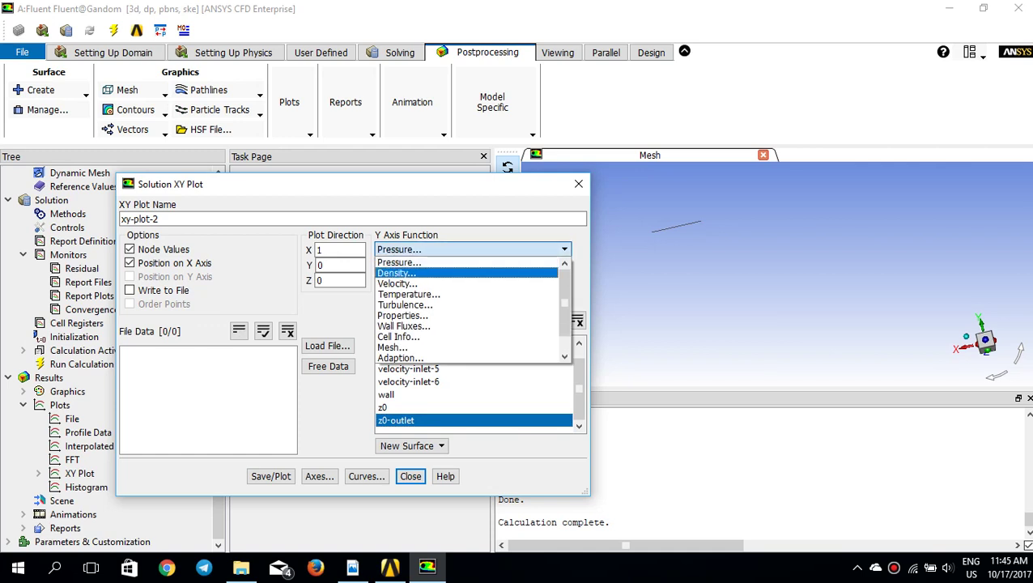
pyautogui.click(405, 305)
pyautogui.click(469, 249)
pyautogui.click(409, 294)
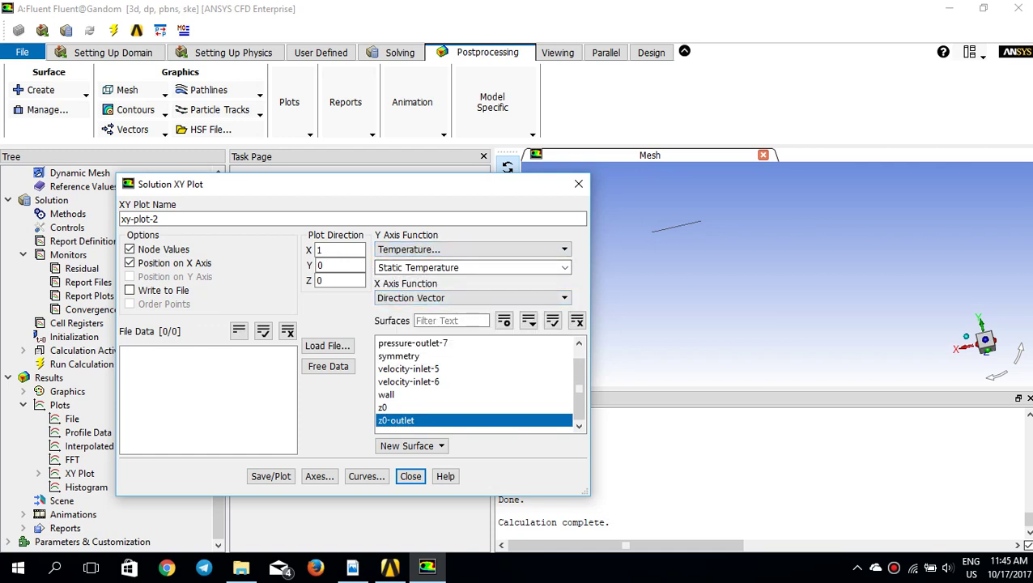
pyautogui.click(270, 476)
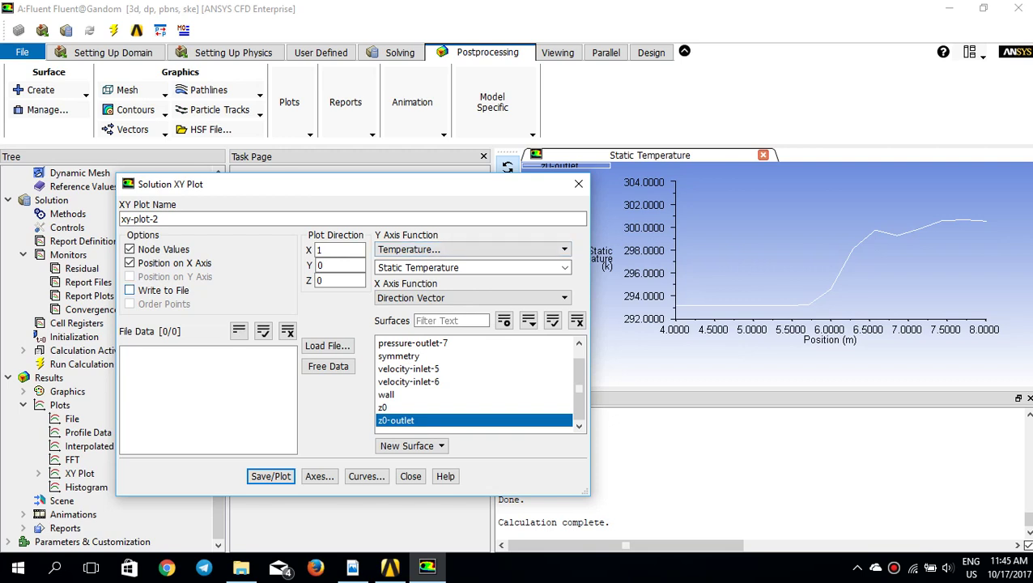
# - Set the xy-plot-2 data to be written to a file, and create and open a plotfiles folder on the Desktop for it
pyautogui.click(130, 290)
pyautogui.click(270, 476)
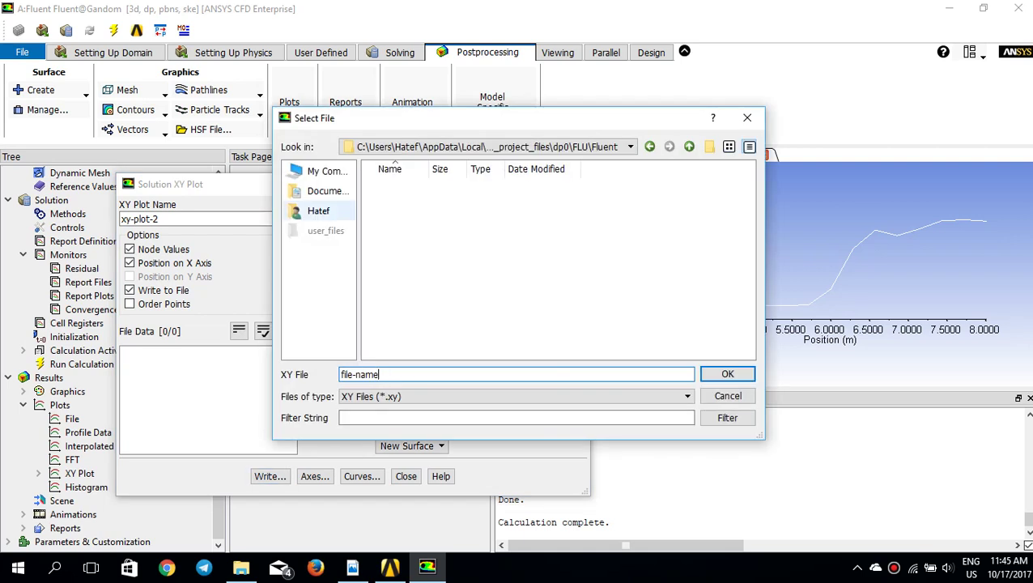
pyautogui.click(323, 171)
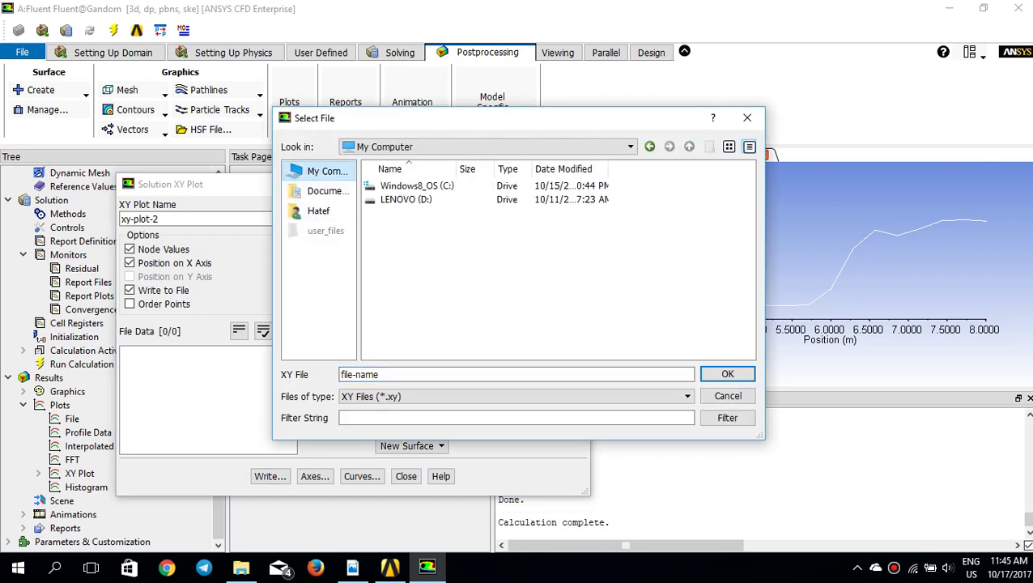
pyautogui.click(318, 210)
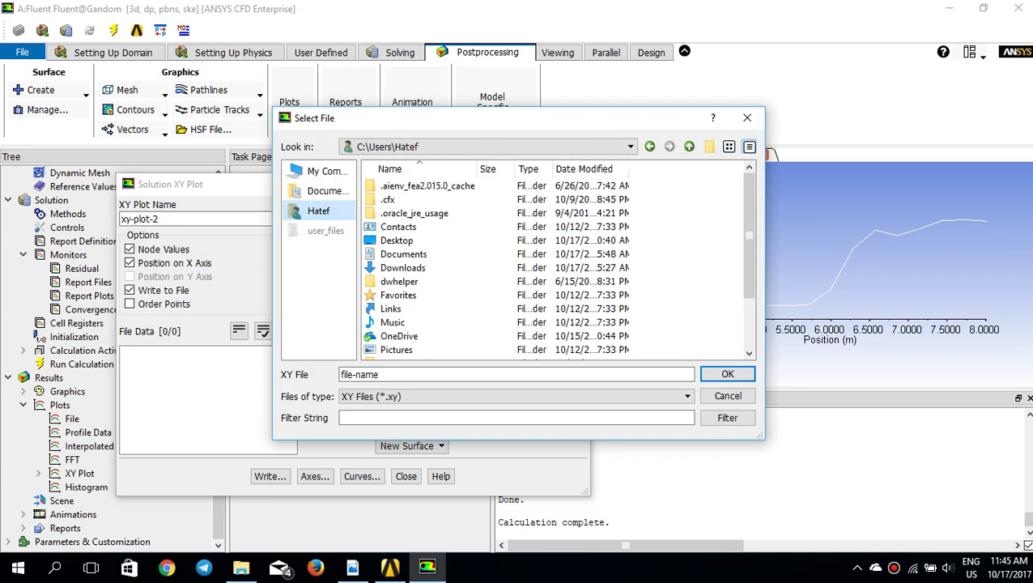
pyautogui.doubleClick(400, 237)
pyautogui.rightClick(462, 285)
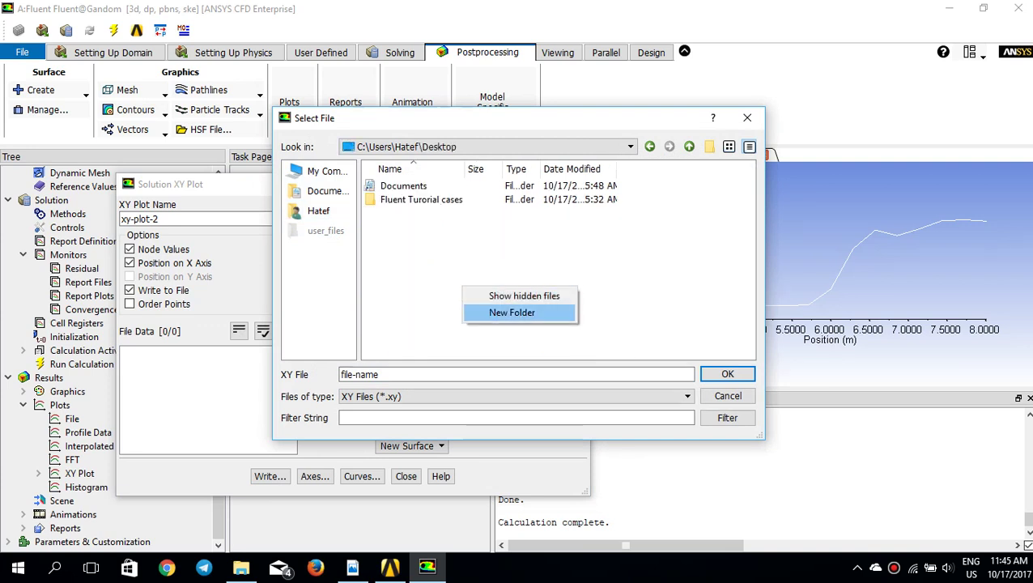
pyautogui.click(519, 312)
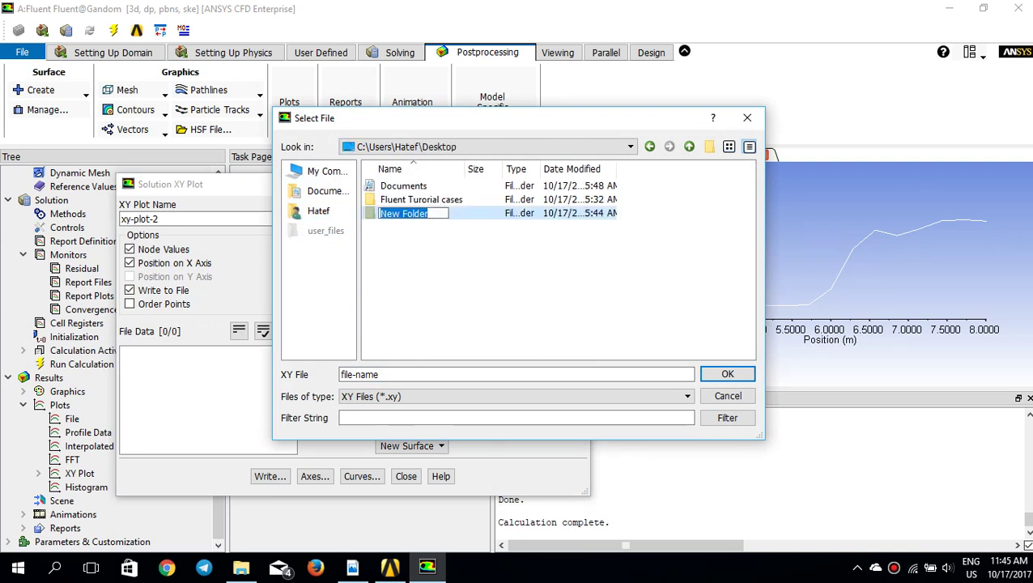
pyautogui.write('plot')
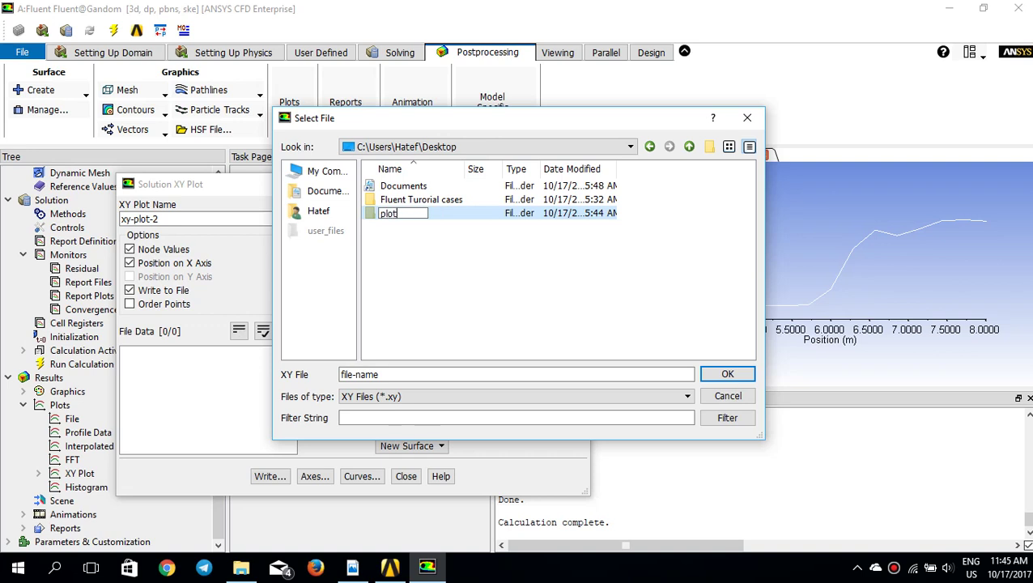
pyautogui.write('files')
pyautogui.press('Return')
pyautogui.doubleClick(396, 213)
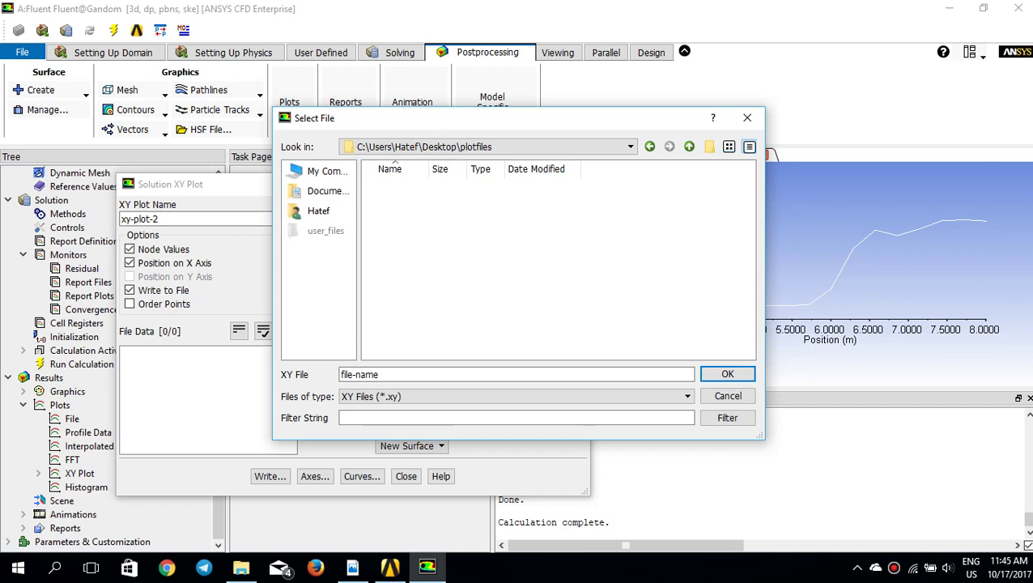
# - Write the plot data to an XY file named BeforeAdaption and close the XY plot settings
pyautogui.moveTo(380, 374); pyautogui.dragTo(340, 374)
pyautogui.write('BeforeAdaption')
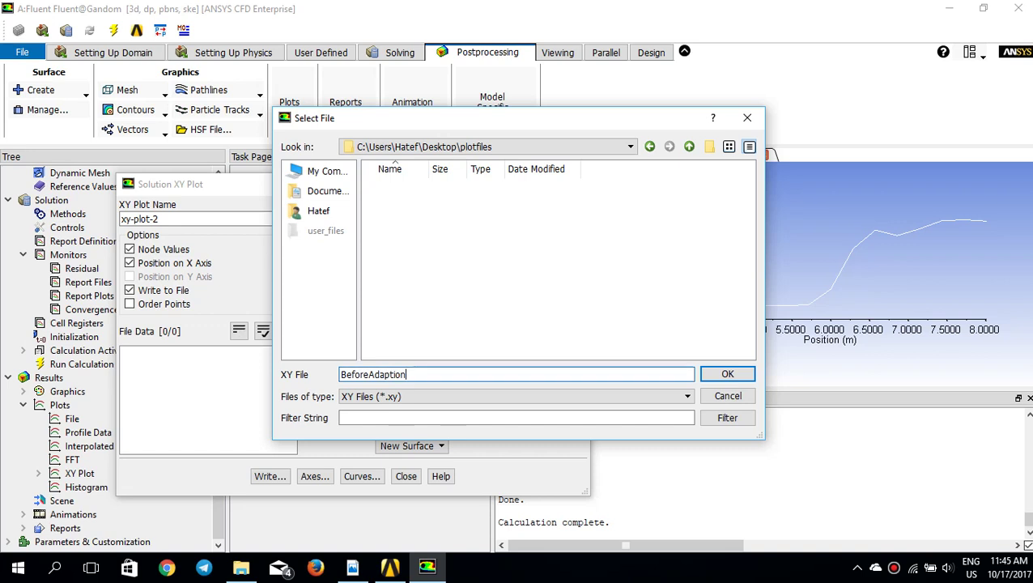
pyautogui.press('Return')
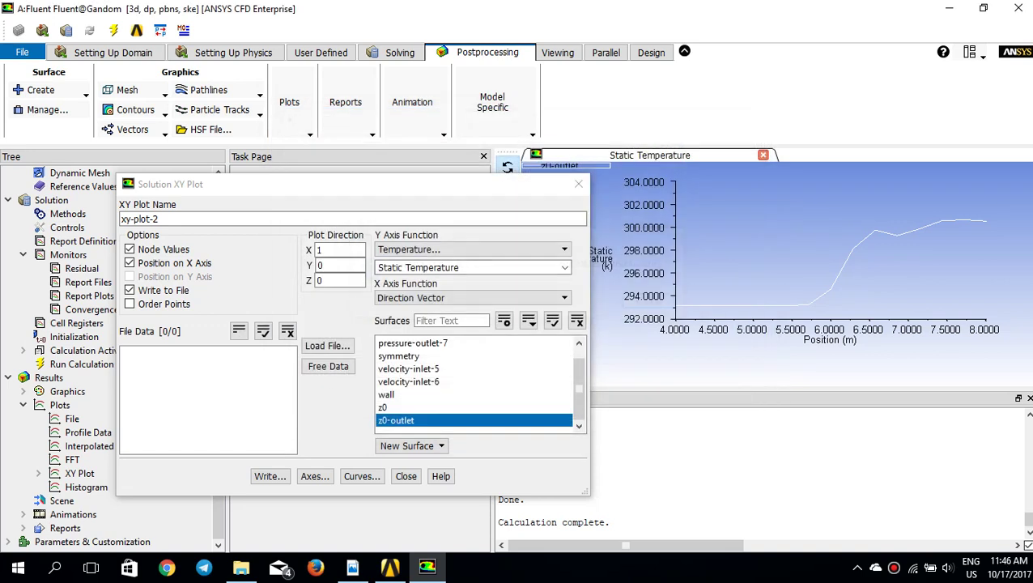
pyautogui.click(578, 184)
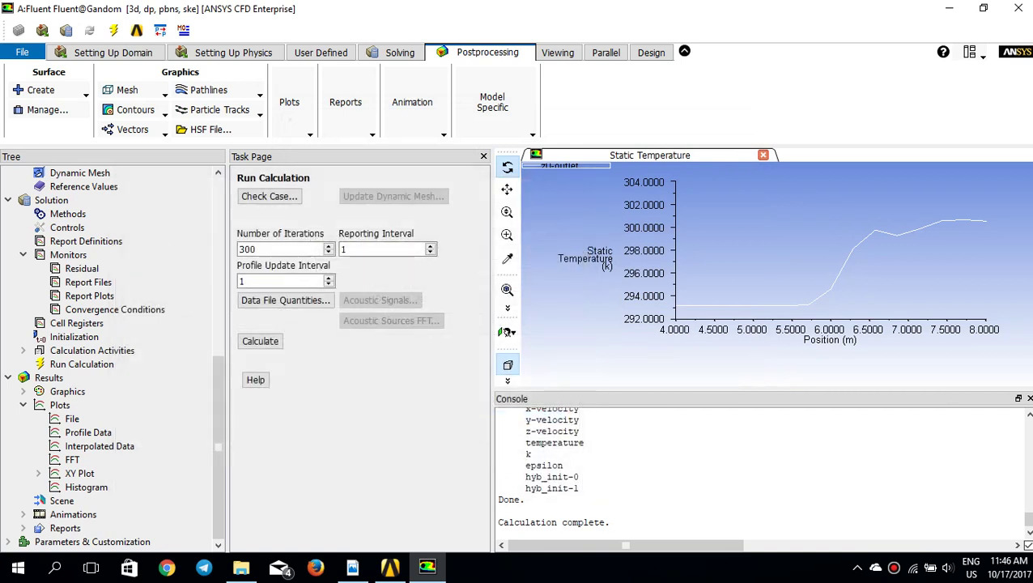
# - Set up a gradient adaption based on the curvature of Static Temperature and compute its minimum and maximum
pyautogui.click(113, 52)
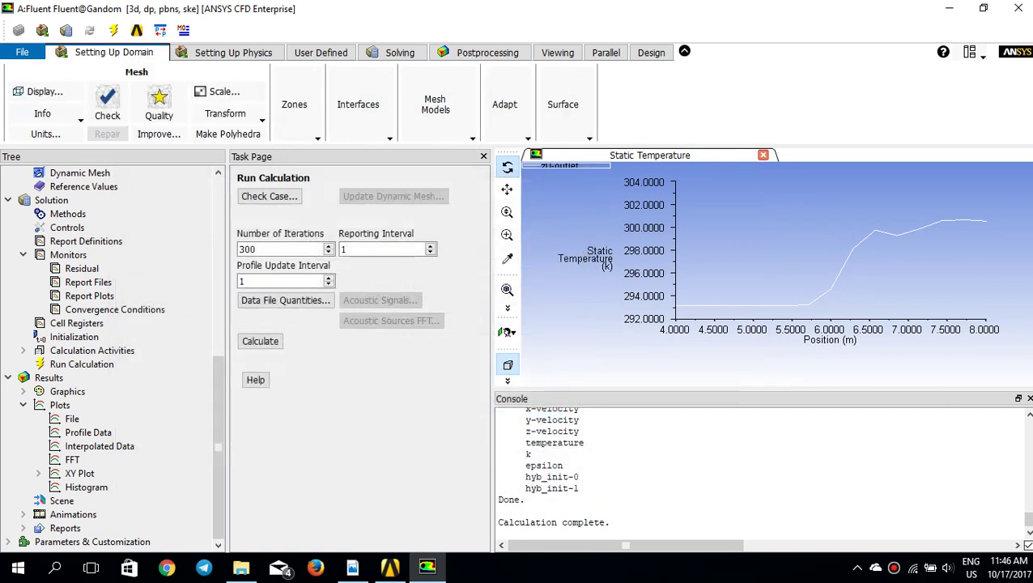
pyautogui.click(505, 103)
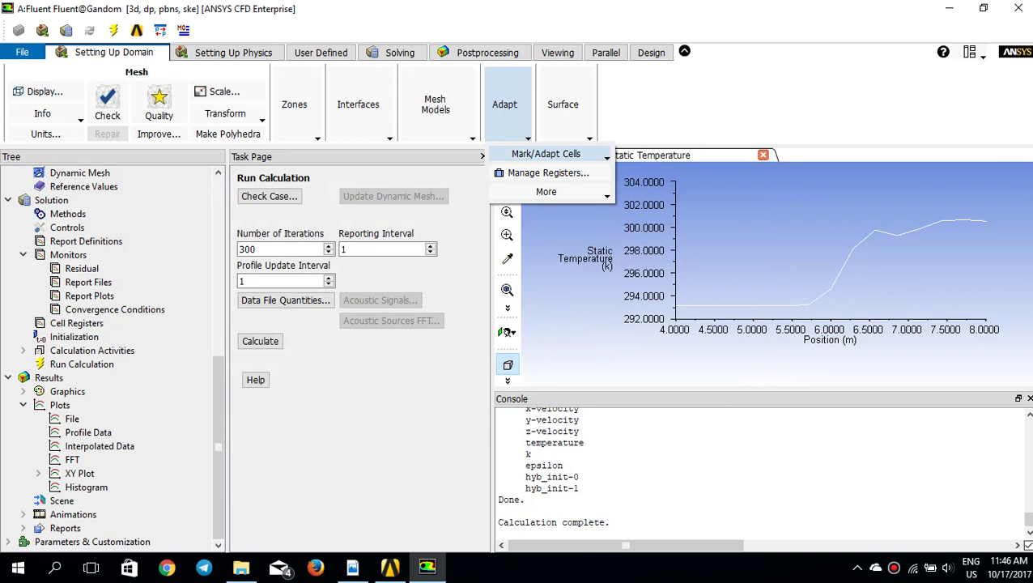
pyautogui.moveTo(551, 154)
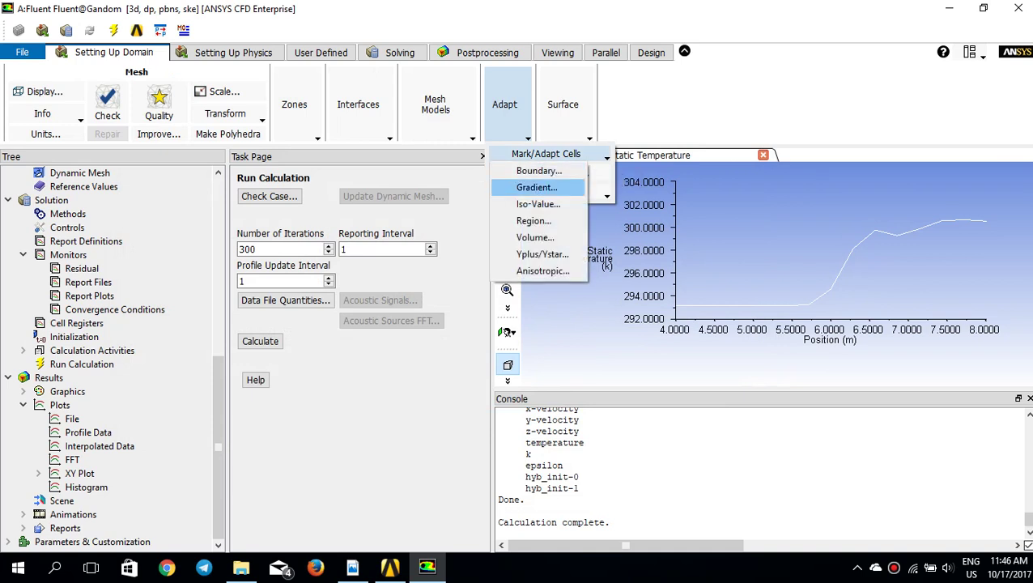
pyautogui.click(537, 187)
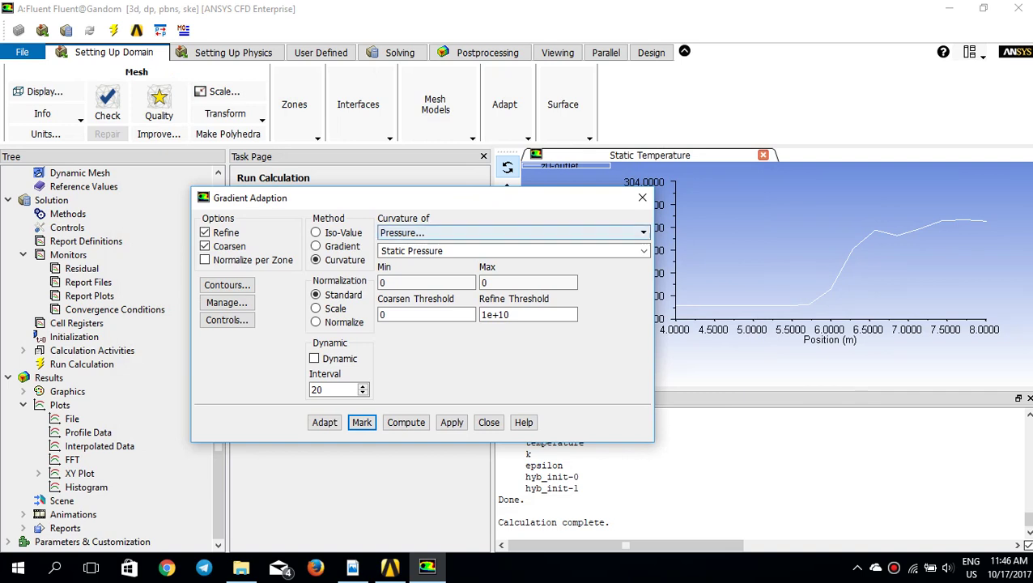
pyautogui.click(513, 232)
pyautogui.press('Down')
pyautogui.press('Down')
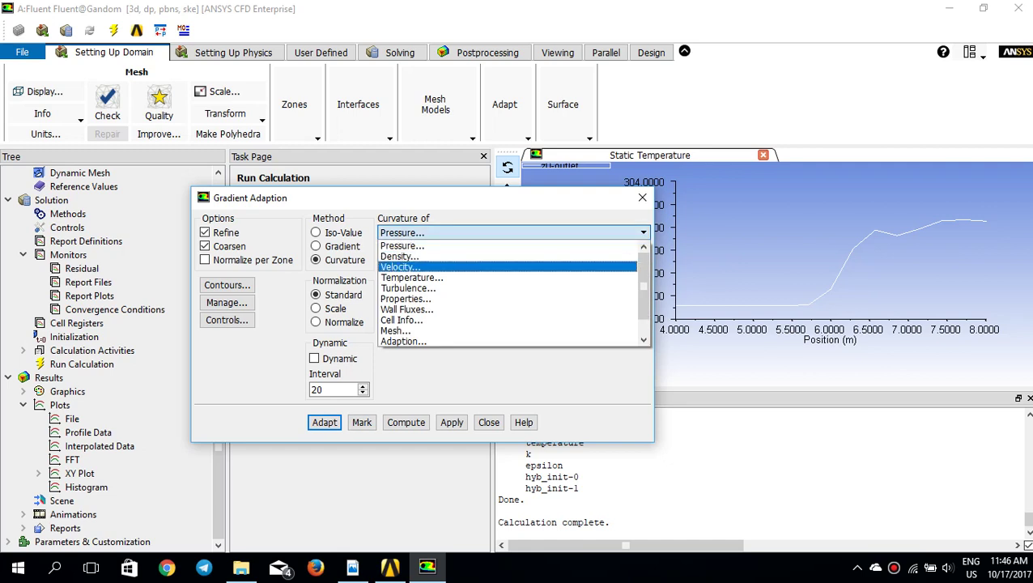
pyautogui.press('Return')
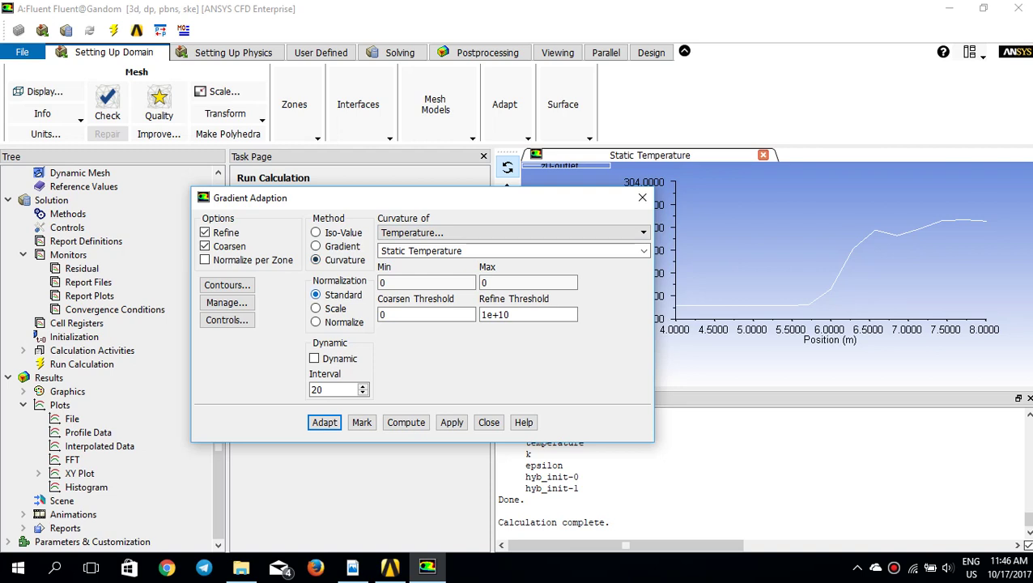
pyautogui.click(406, 421)
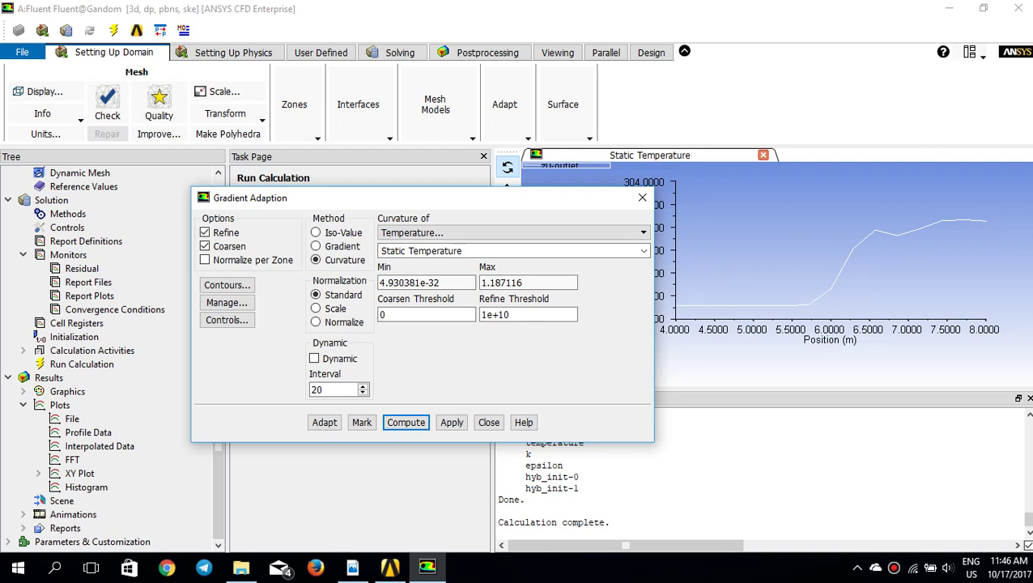
# - Set the refine threshold to 0.1 and mark the cells for adaption
pyautogui.click(528, 314)
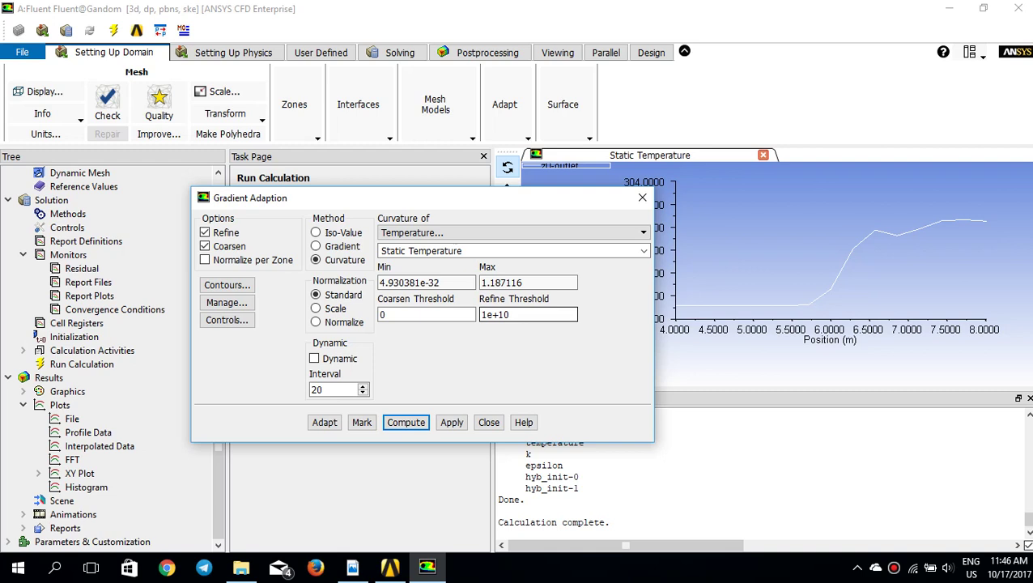
pyautogui.moveTo(512, 314); pyautogui.dragTo(479, 314)
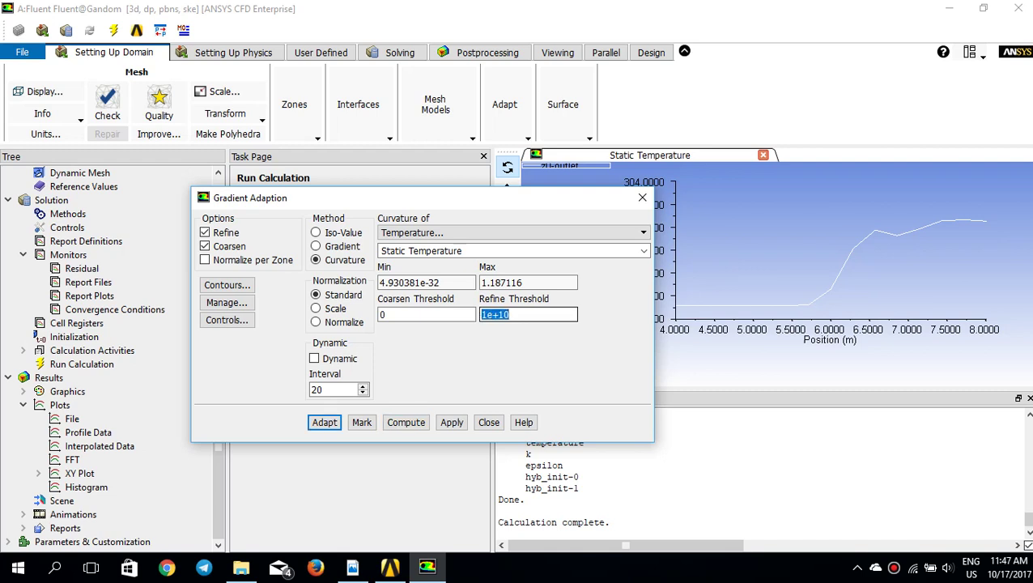
pyautogui.write('0.1')
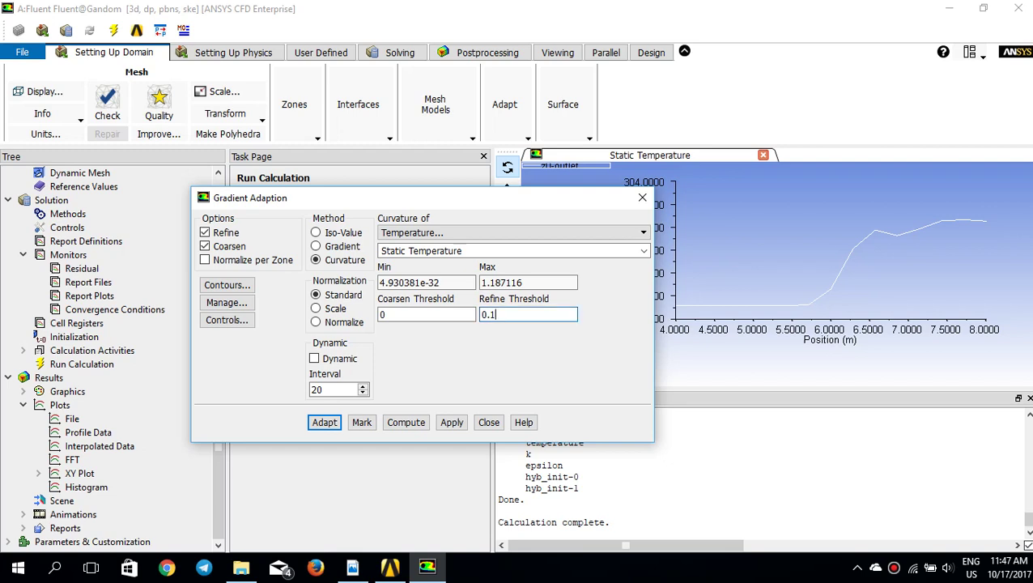
pyautogui.click(361, 422)
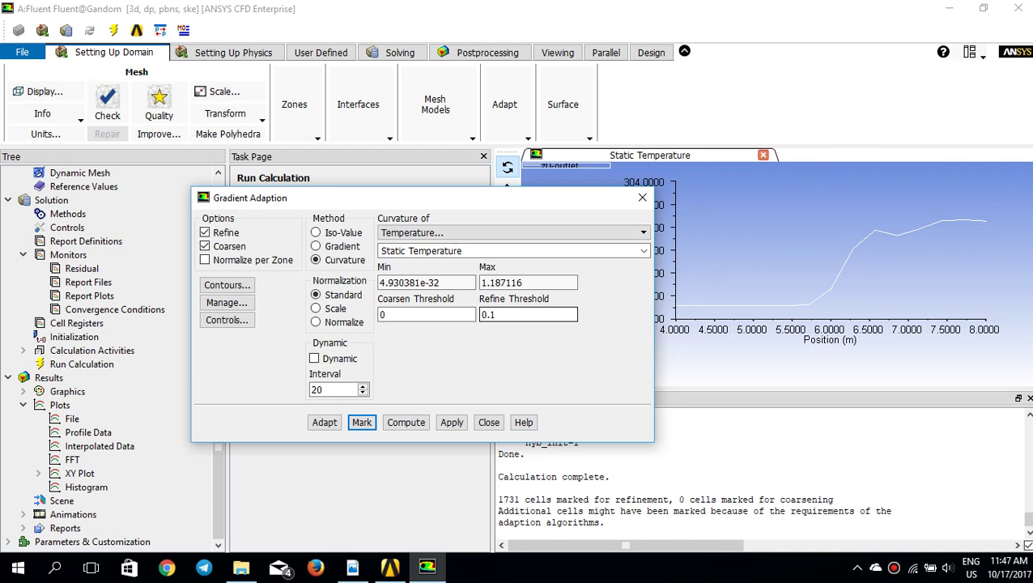
pyautogui.click(494, 314)
pyautogui.doubleClick(489, 314)
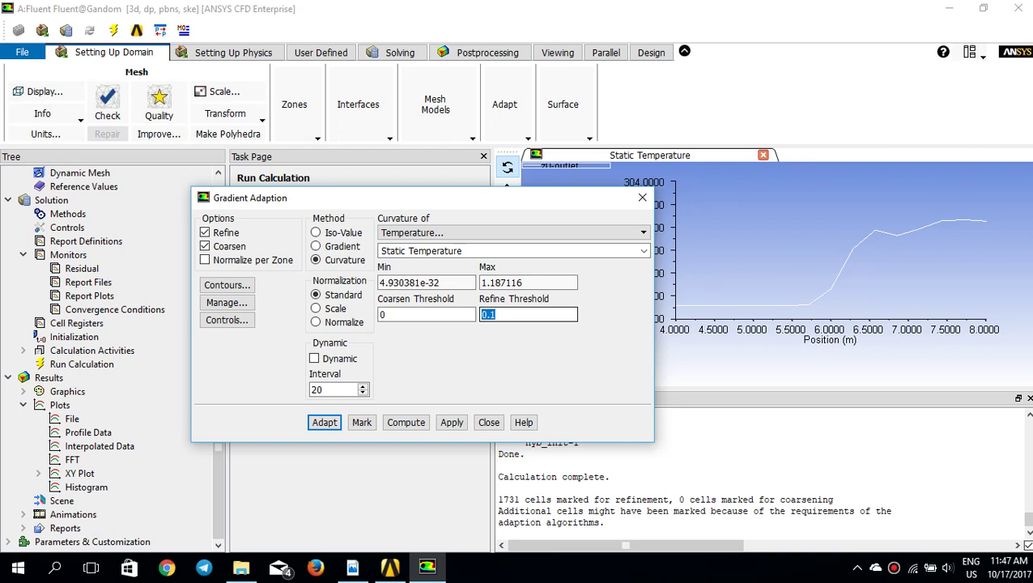
pyautogui.press('End')
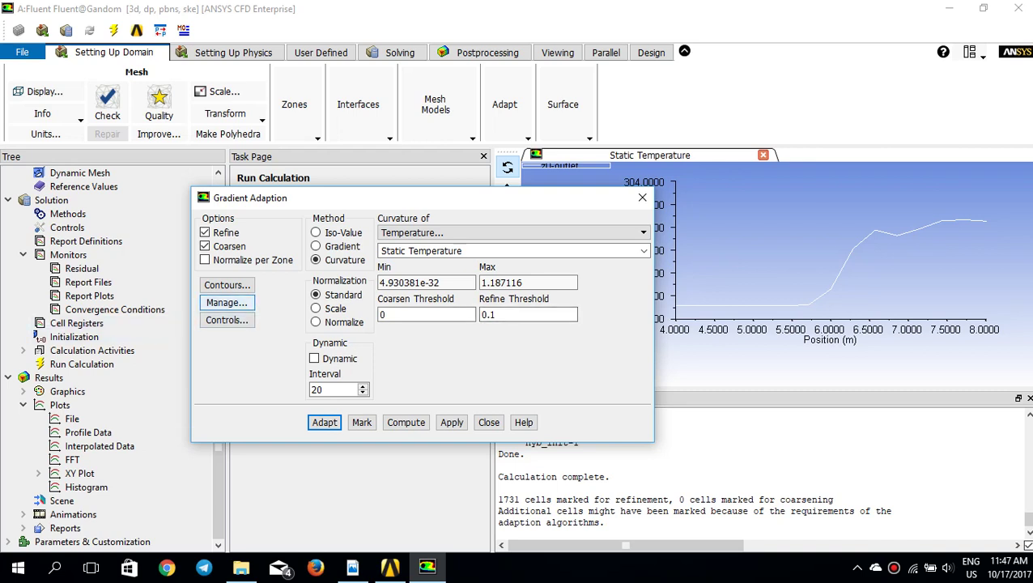
# - Display the marked cells of the gradient-r0 adaption register and close the register manager
pyautogui.click(227, 302)
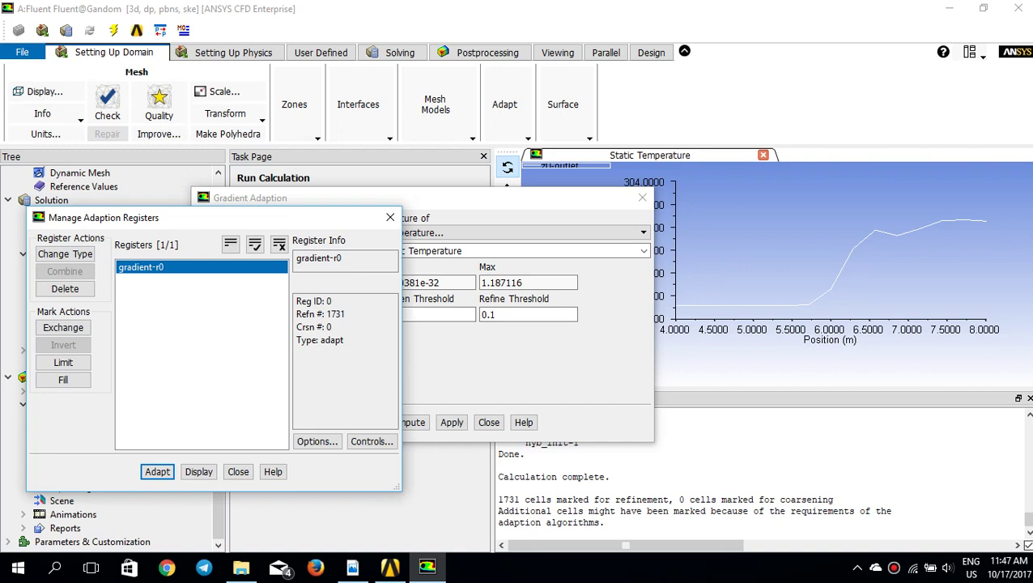
pyautogui.click(199, 471)
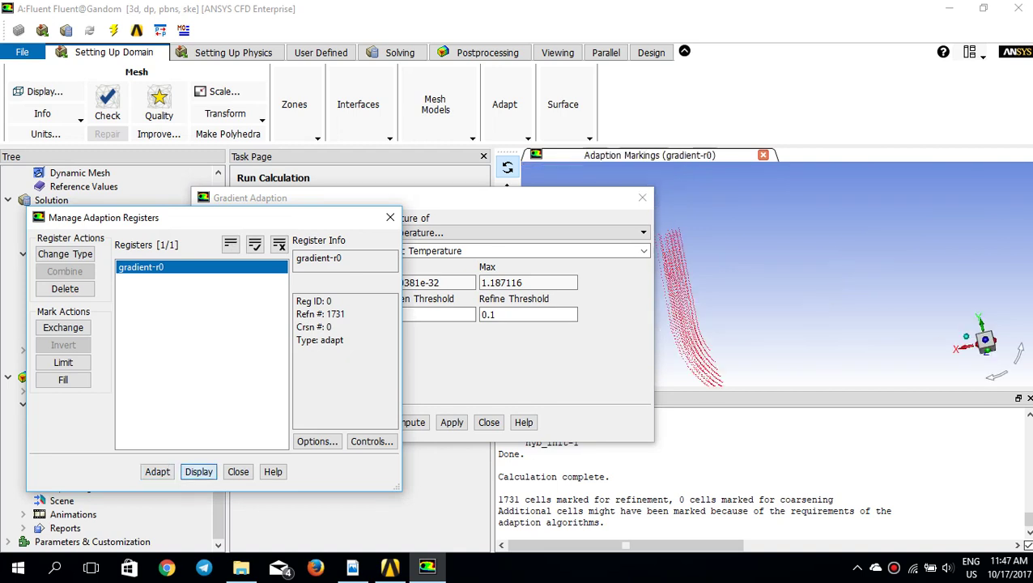
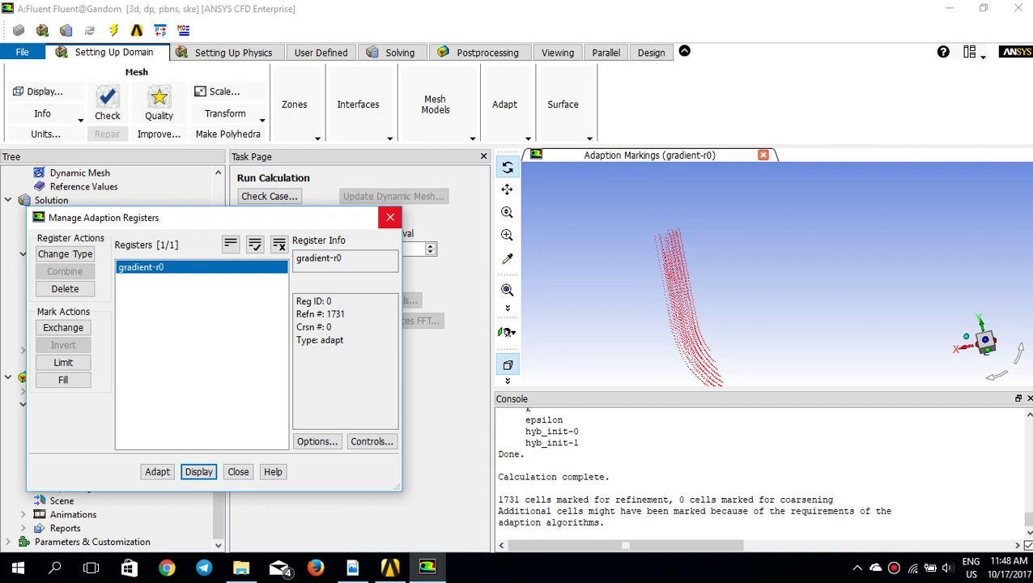
pyautogui.click(390, 217)
# - Reopen the gradient adaption settings, select Static Temperature curvature again and recompute its range
pyautogui.click(504, 105)
pyautogui.moveTo(546, 154)
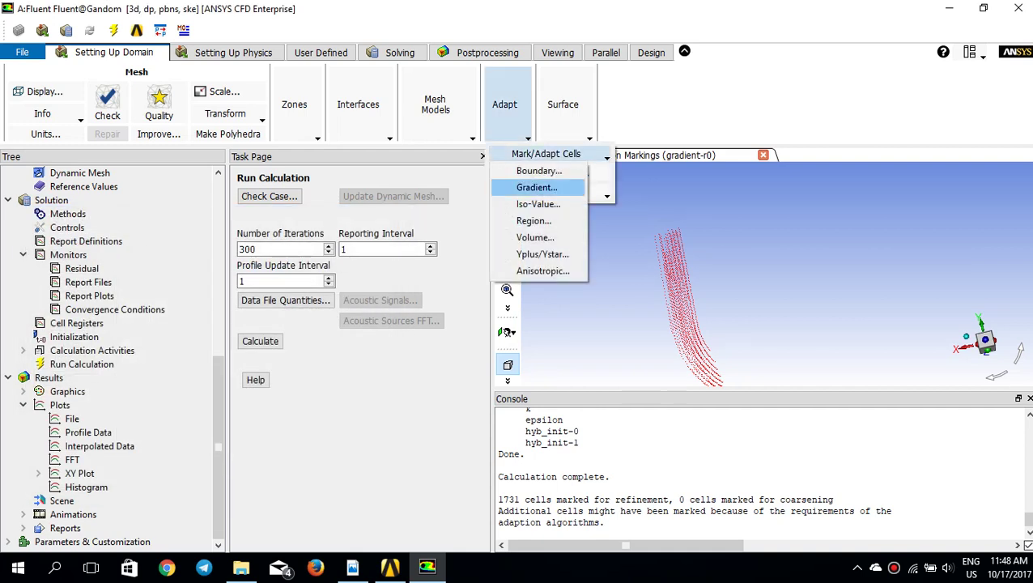
pyautogui.click(539, 187)
pyautogui.click(414, 438)
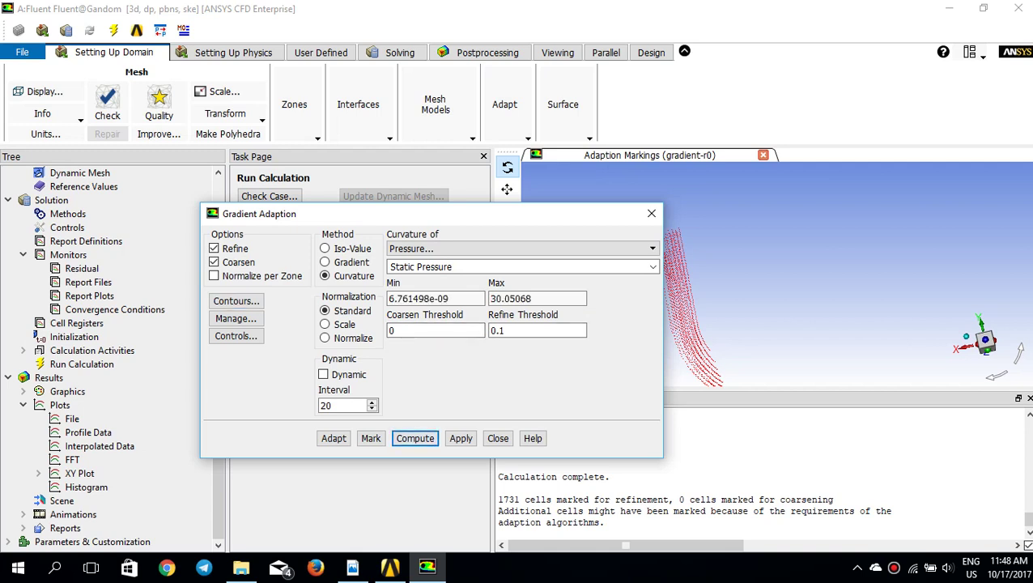
pyautogui.click(522, 249)
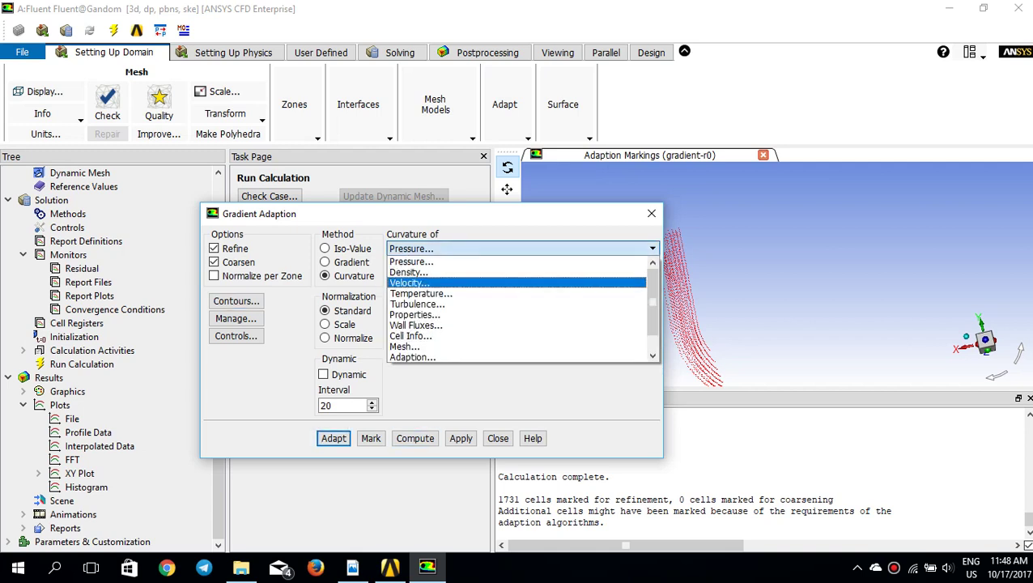
pyautogui.click(421, 293)
pyautogui.click(415, 438)
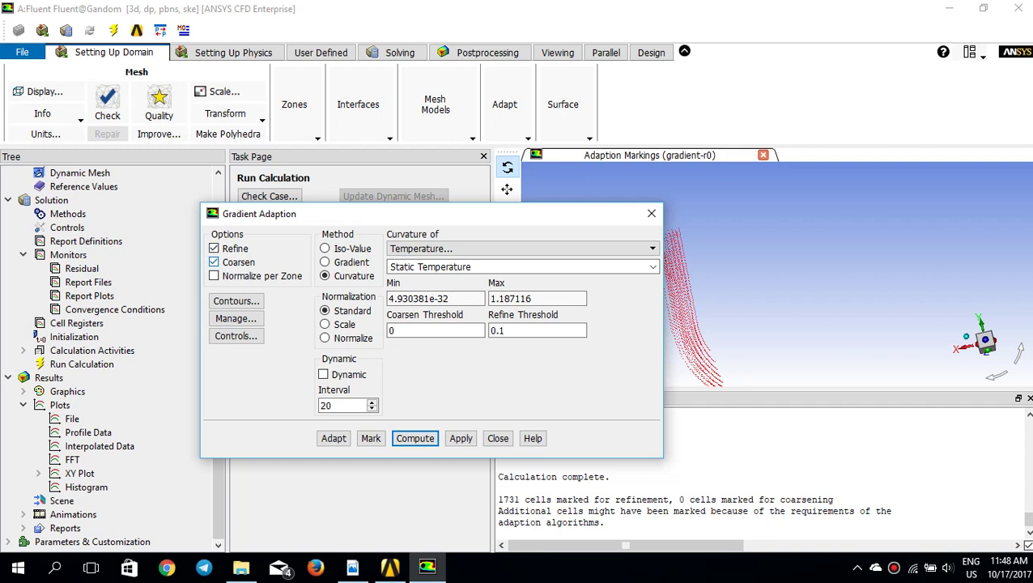
# - Adapt the mesh, agree to the mesh change, review the grid size report and close the gradient adaption settings
pyautogui.moveTo(354, 215); pyautogui.dragTo(304, 148)
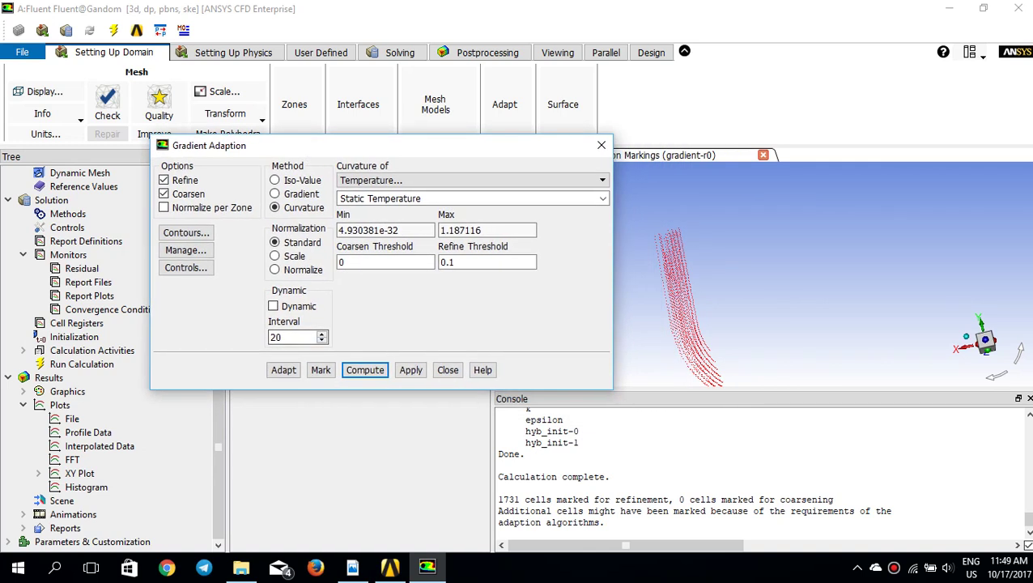
pyautogui.click(284, 370)
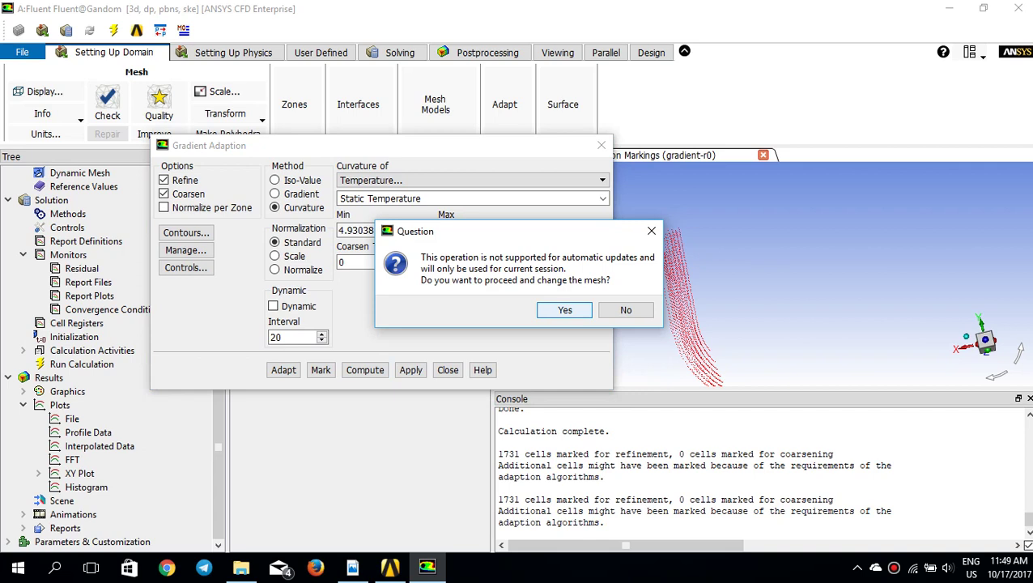
pyautogui.click(565, 310)
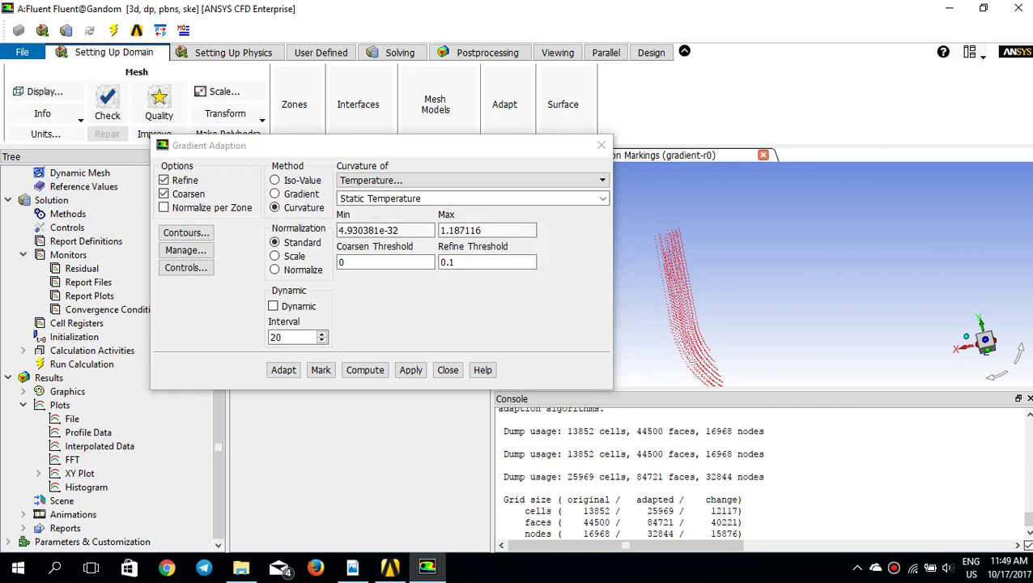
pyautogui.scroll(-1, 761, 473)
pyautogui.scroll(1, 761, 474)
pyautogui.scroll(-1, 760, 474)
pyautogui.scroll(1, 759, 474)
pyautogui.scroll(-1, 760, 474)
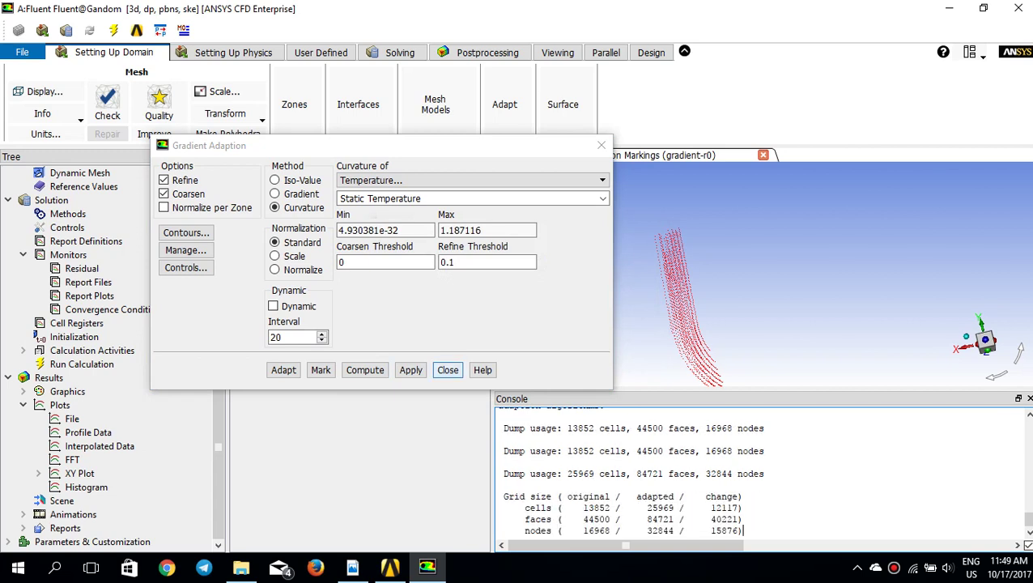
pyautogui.click(448, 370)
# - Display the mesh on all surfaces, including default-interior, with all edges and faces shown
pyautogui.click(40, 92)
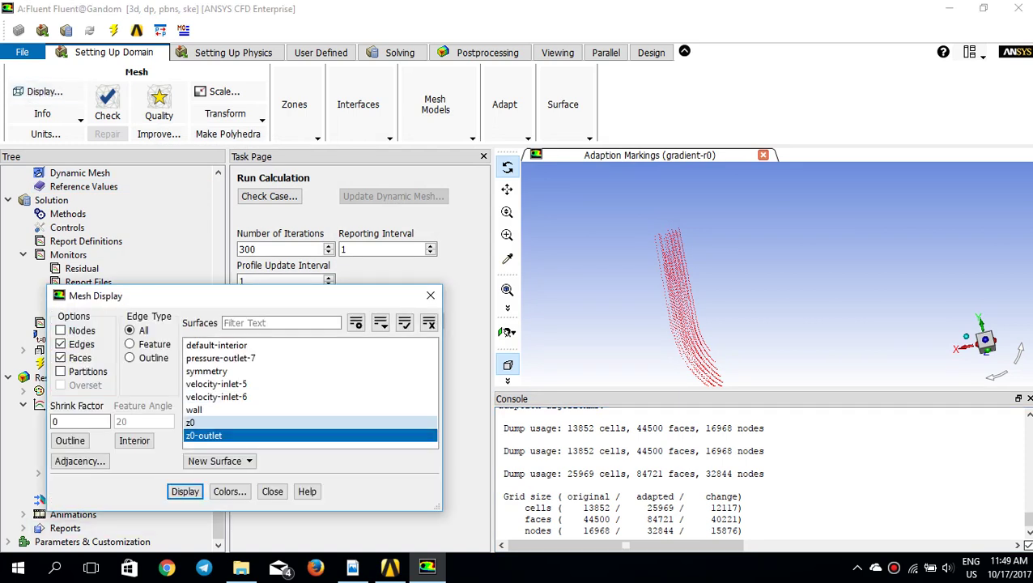
pyautogui.moveTo(212, 422); pyautogui.dragTo(212, 345)
pyautogui.press('Return')
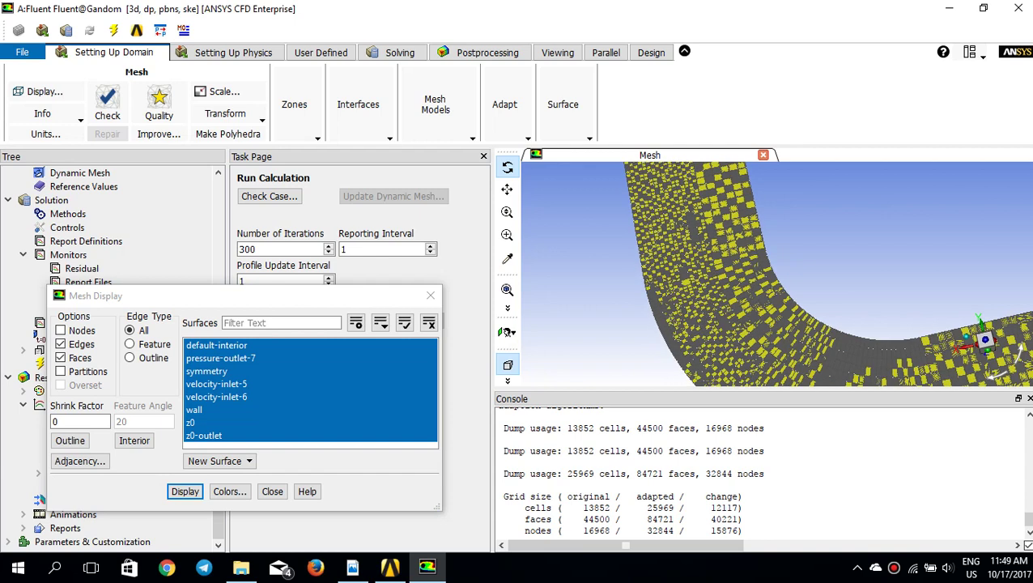
pyautogui.scroll(3, 688, 259)
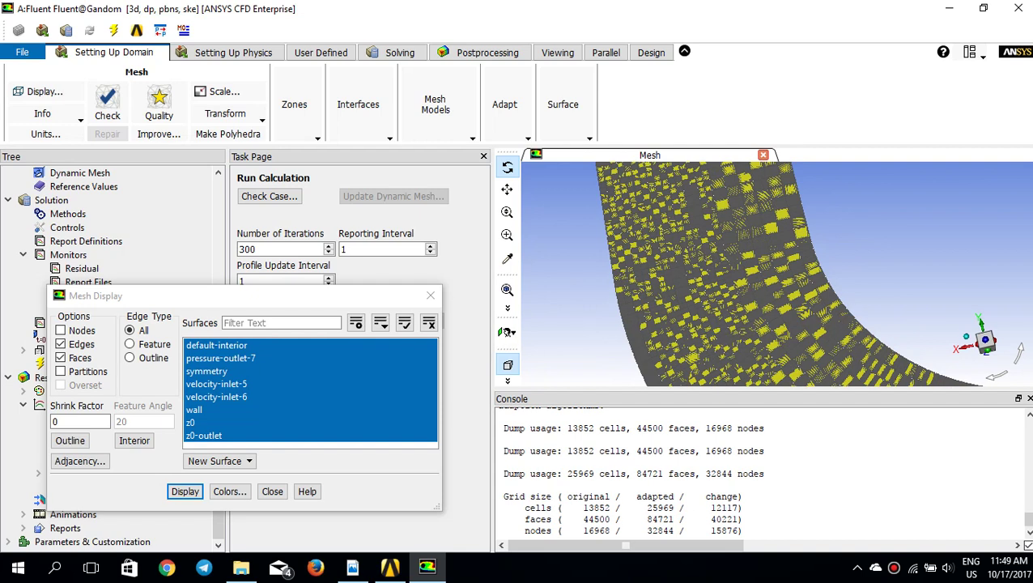
# - Try displaying the mesh without default-interior, first with all edges and again with the Feature edge type
pyautogui.click(216, 345)
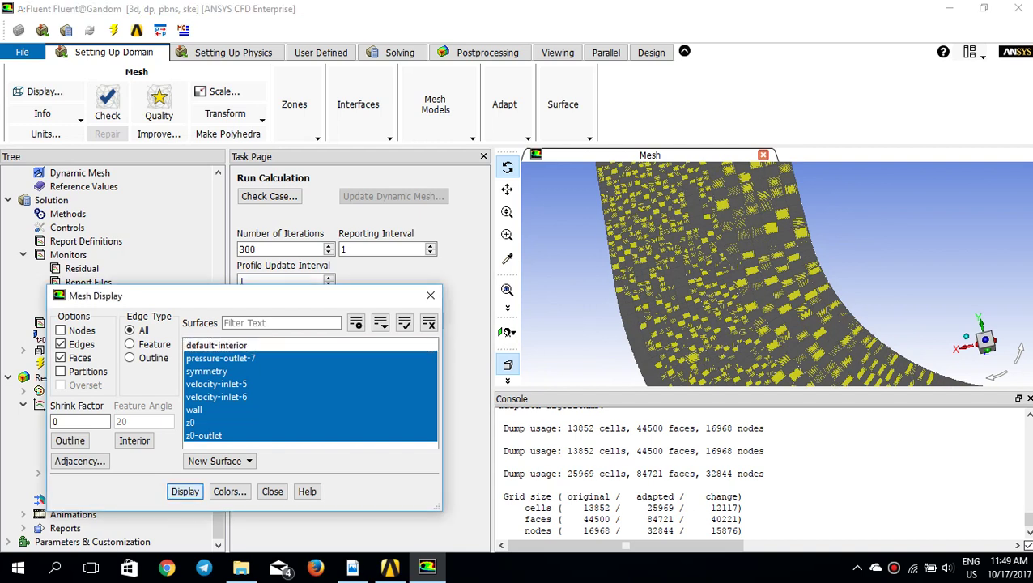
pyautogui.click(185, 492)
pyautogui.click(130, 344)
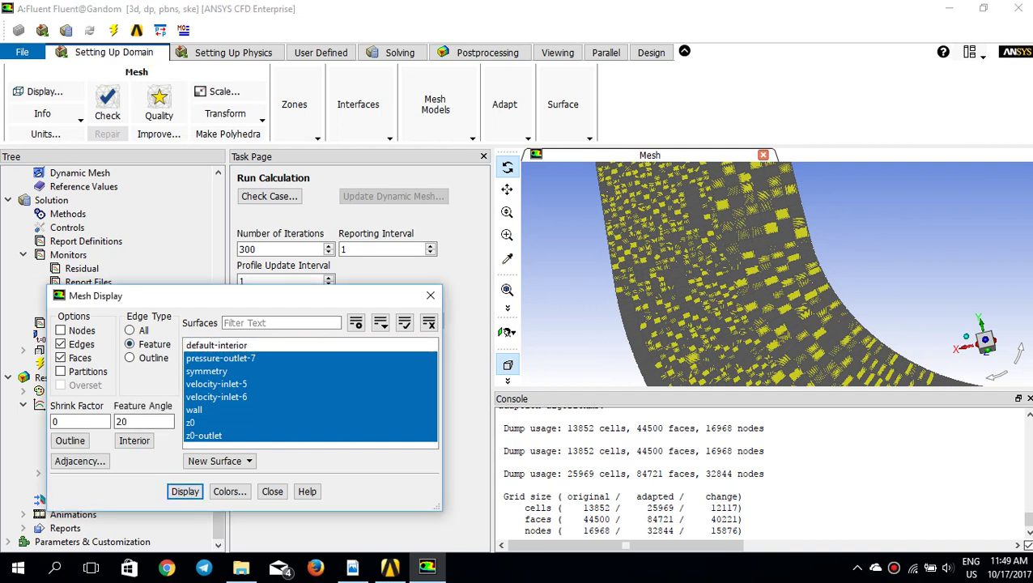
pyautogui.click(184, 492)
# - Display the mesh on all surfaces, including default-interior, with the Outline edge type, inspect the adapted cells and close the mesh display settings
pyautogui.click(130, 357)
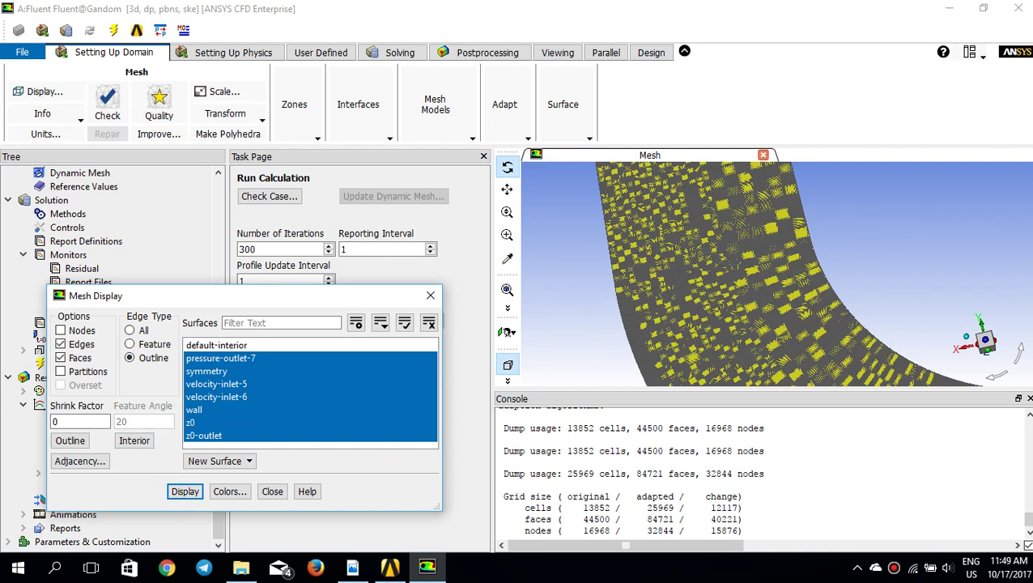
pyautogui.click(216, 345)
pyautogui.click(185, 492)
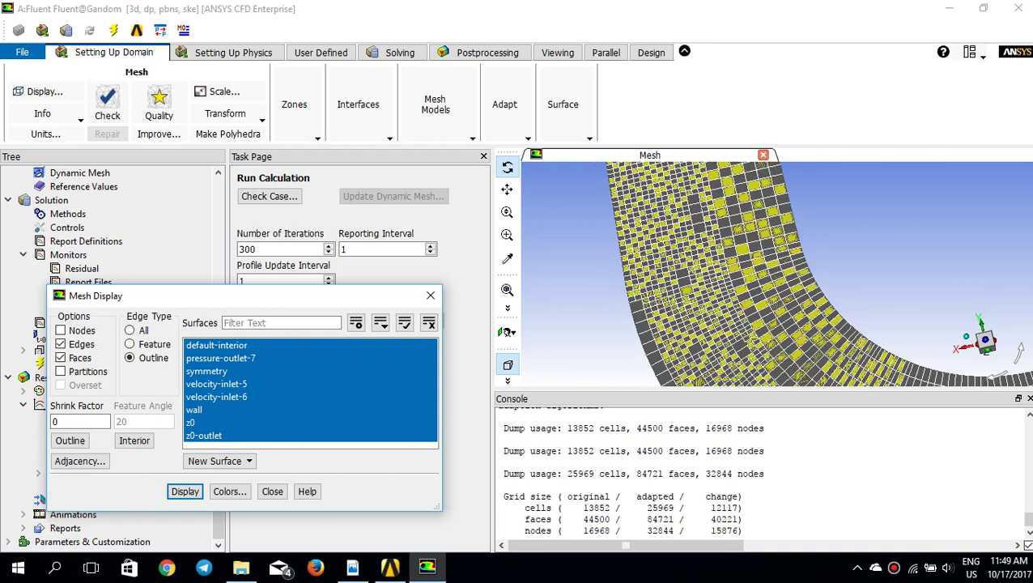
pyautogui.scroll(-2, 777, 273)
pyautogui.moveTo(778, 273); pyautogui.dragTo(790, 343)
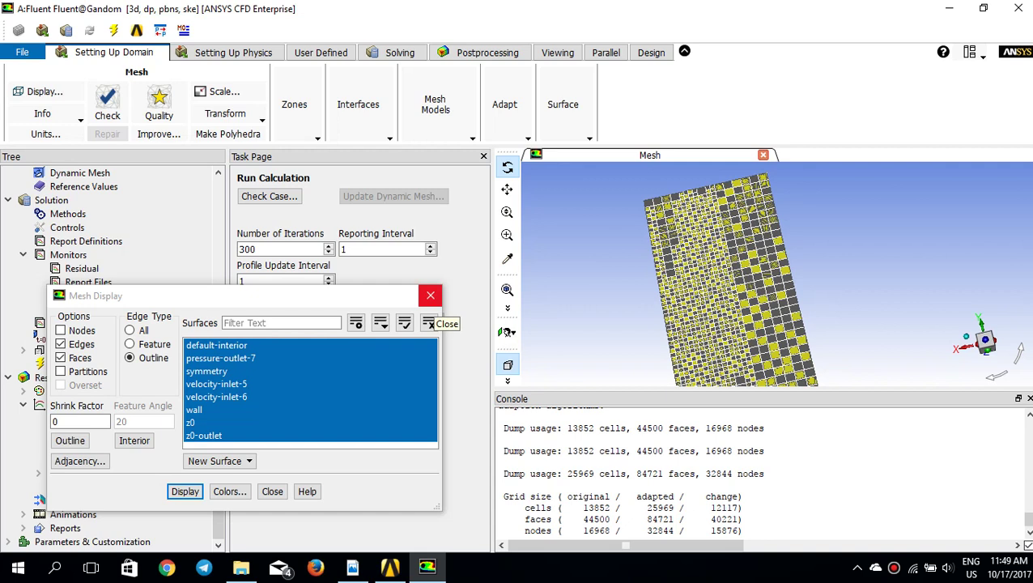
pyautogui.click(430, 295)
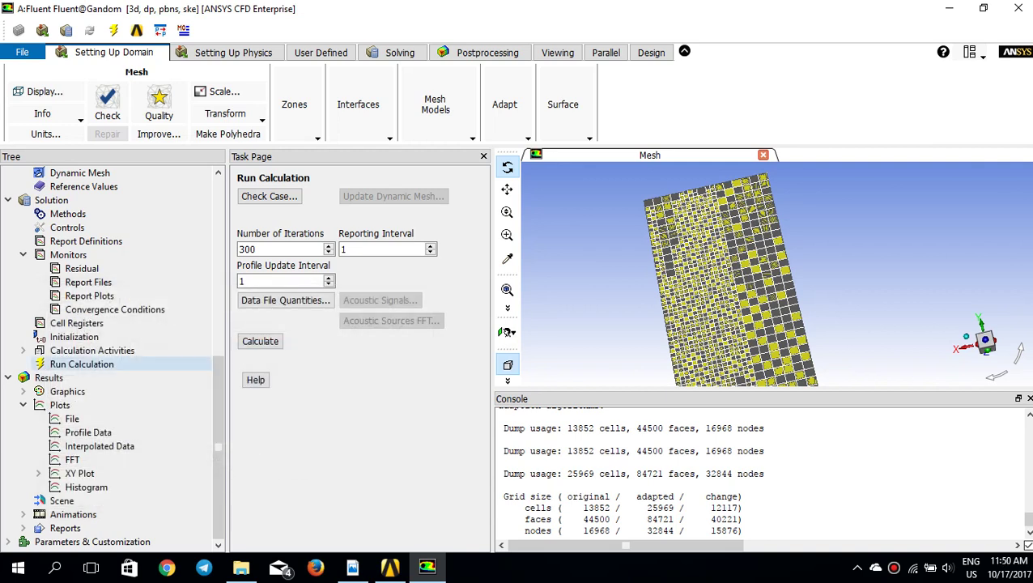
# - Run the calculation on the adapted mesh, using the settings and mesh changes for the current calculation only, and acknowledge its completion
pyautogui.click(82, 364)
pyautogui.click(260, 341)
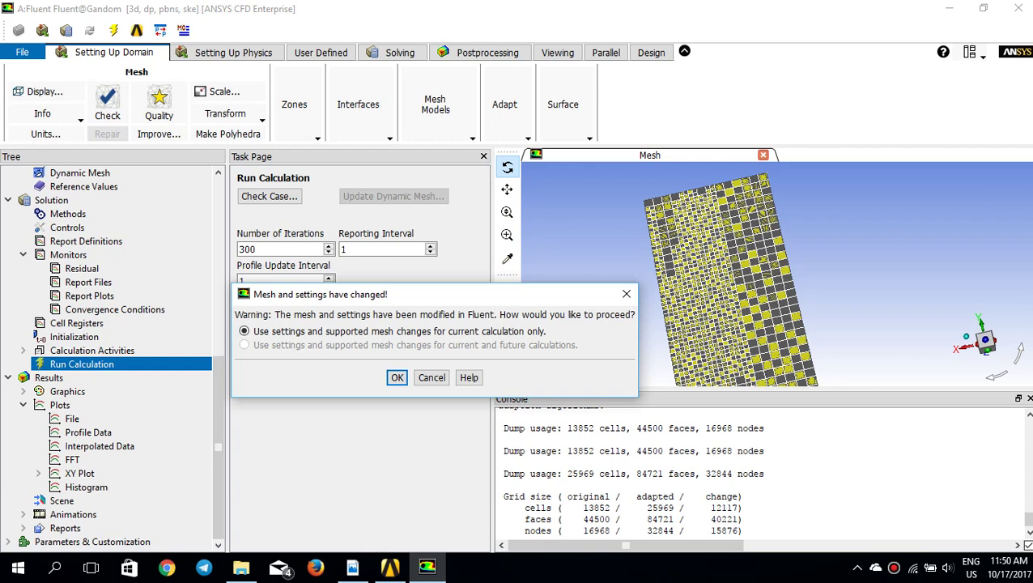
pyautogui.click(397, 378)
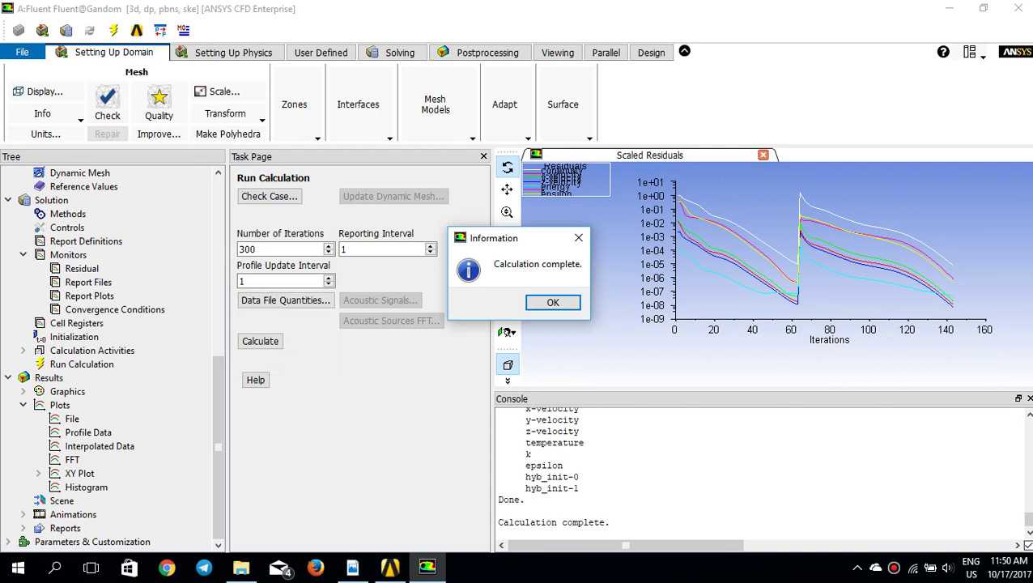
pyautogui.click(552, 302)
# - Create a new XY plot of Static Temperature along the X direction on the z0-outlet surface
pyautogui.click(487, 52)
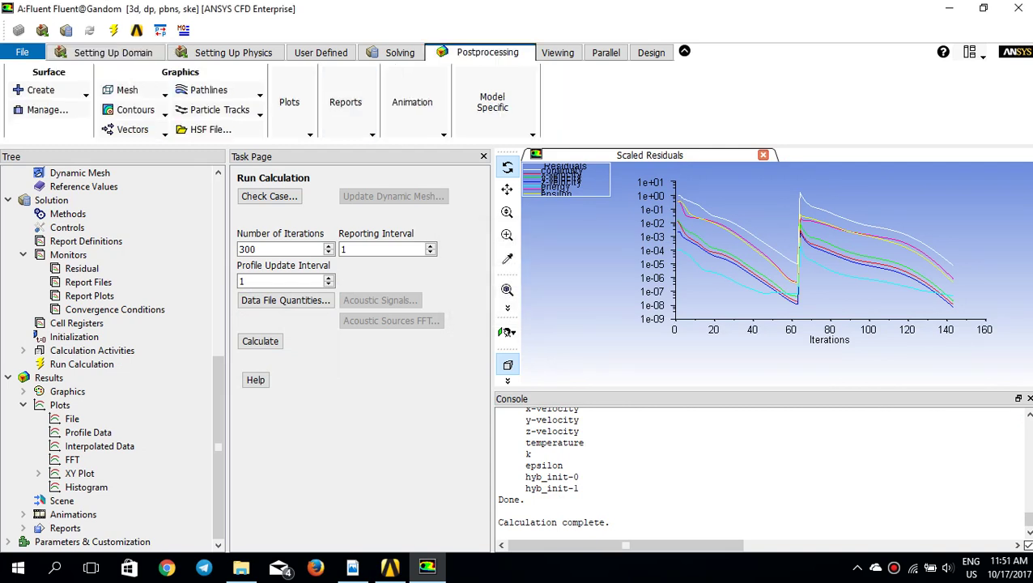
pyautogui.click(290, 104)
pyautogui.moveTo(310, 151)
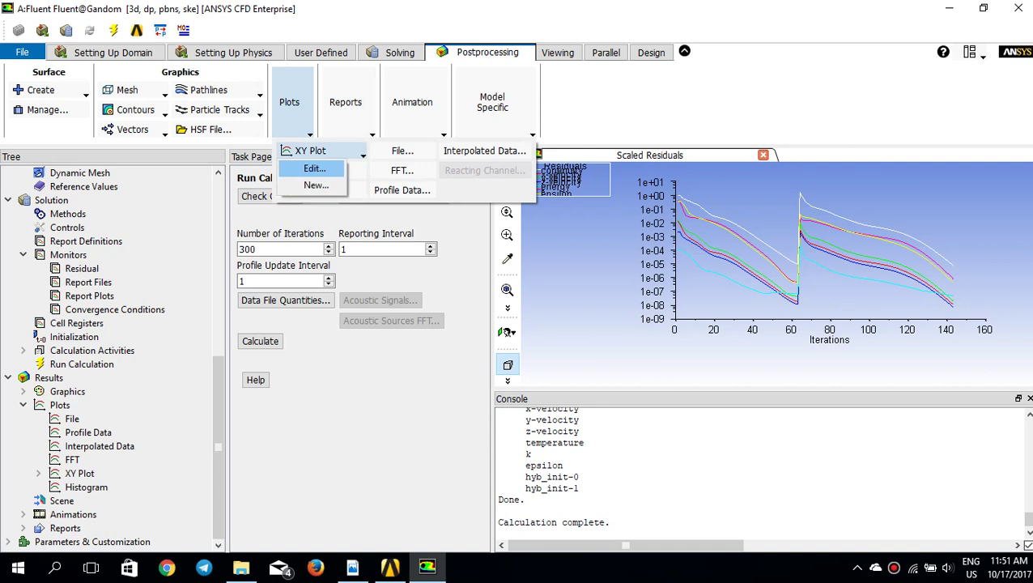
pyautogui.click(316, 184)
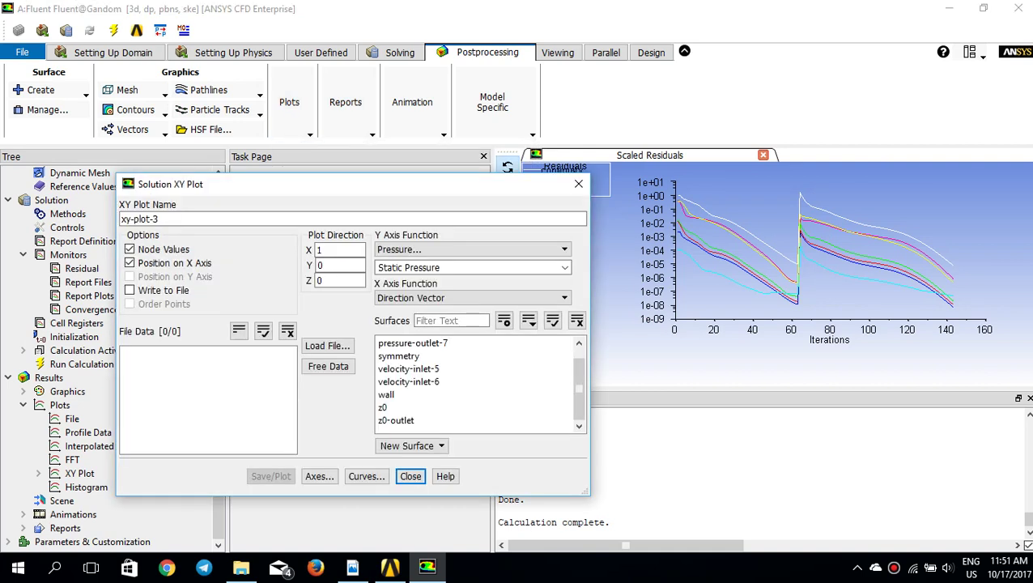
pyautogui.click(473, 250)
pyautogui.click(473, 297)
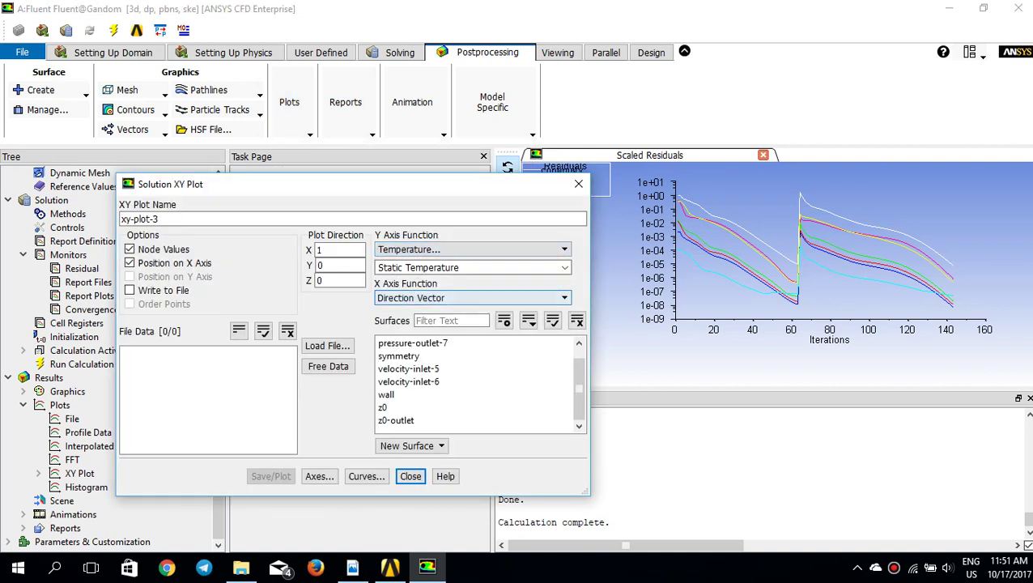
pyautogui.click(473, 421)
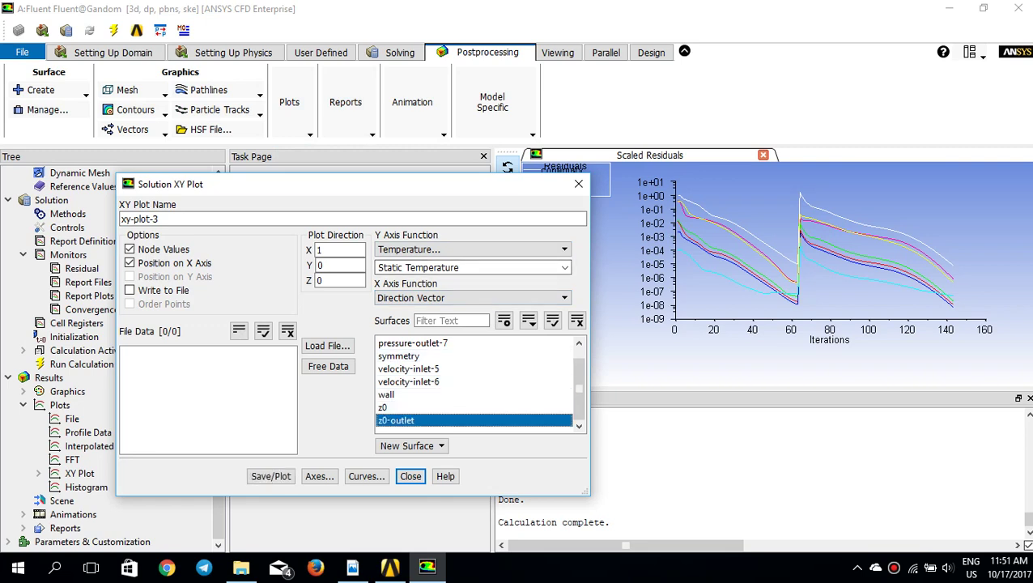
pyautogui.click(270, 476)
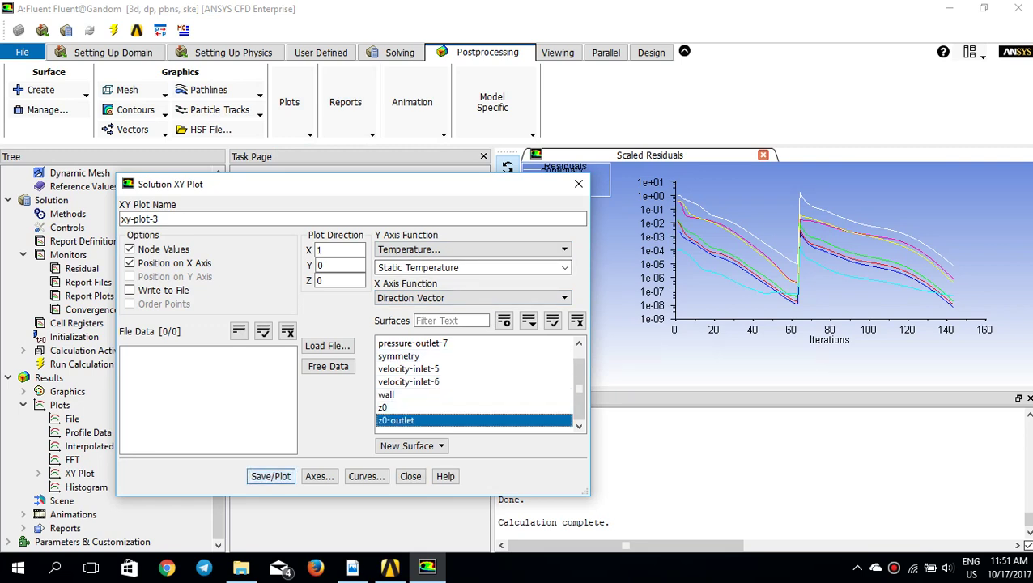
# - Write the z0-outlet temperature plot to a file named afteradaption1 in the plotfiles folder and close the XY plot settings
pyautogui.click(130, 290)
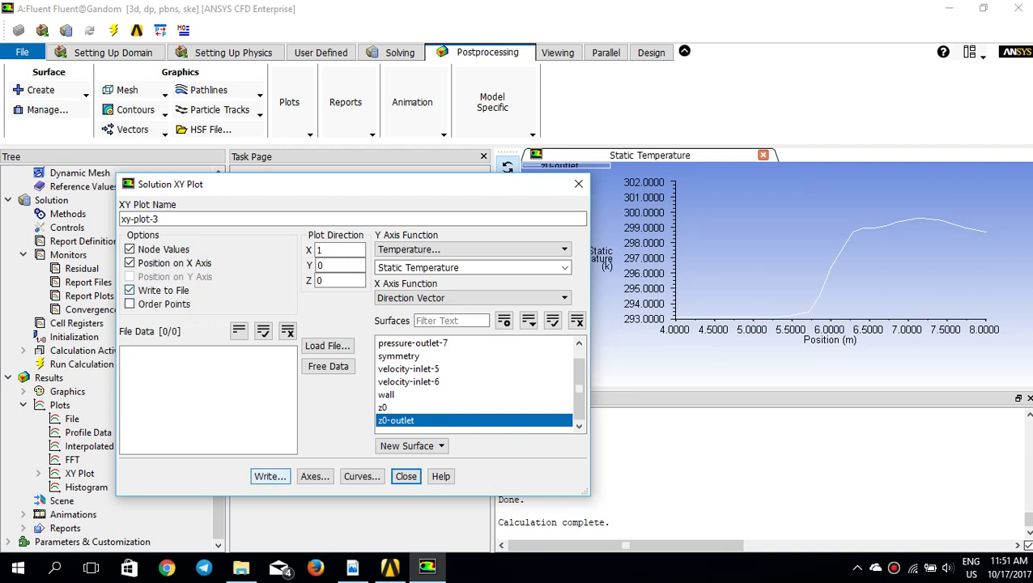
pyautogui.click(269, 476)
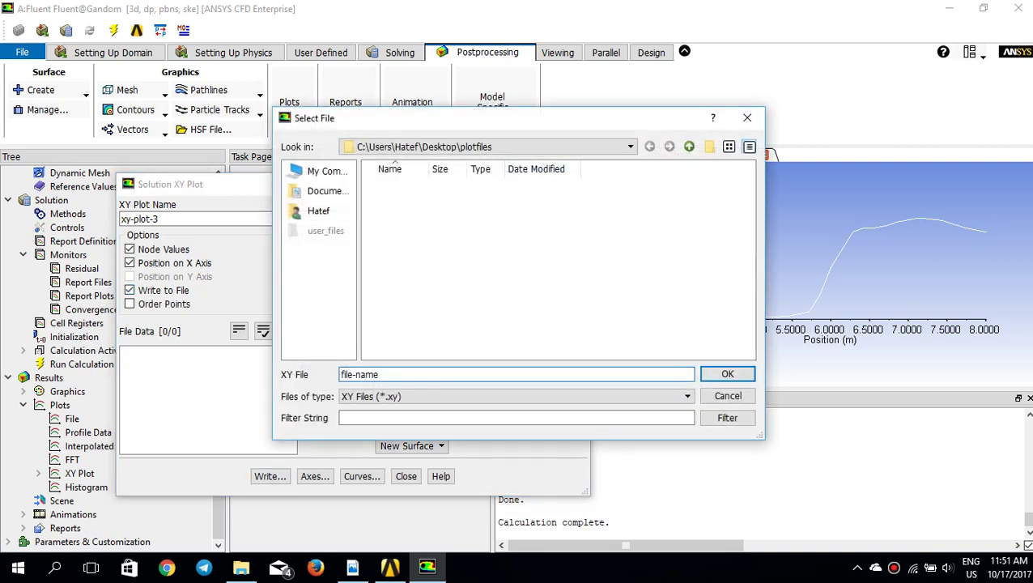
pyautogui.click(516, 396)
pyautogui.click(364, 420)
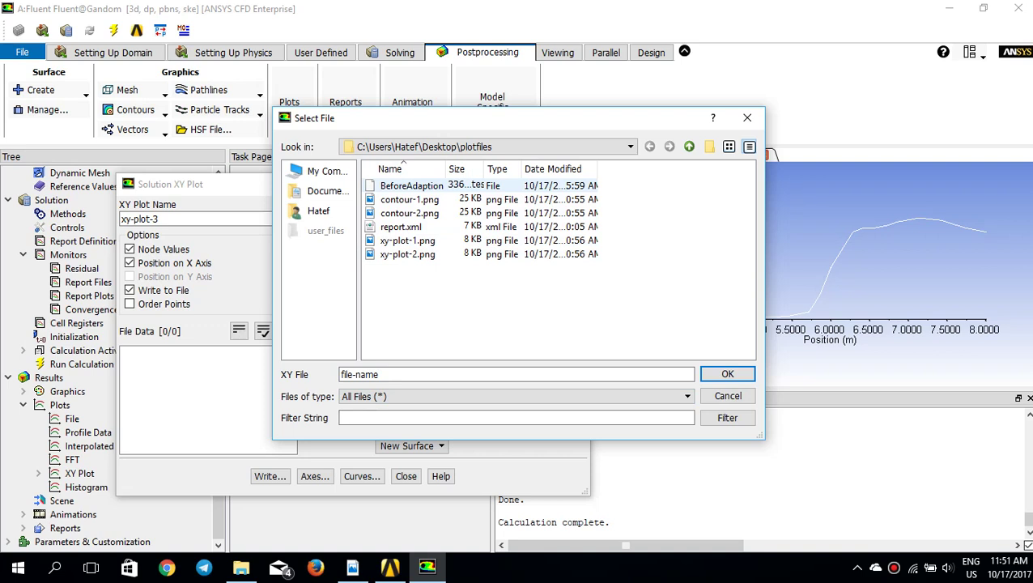
pyautogui.moveTo(379, 374); pyautogui.dragTo(341, 374)
pyautogui.write('afte')
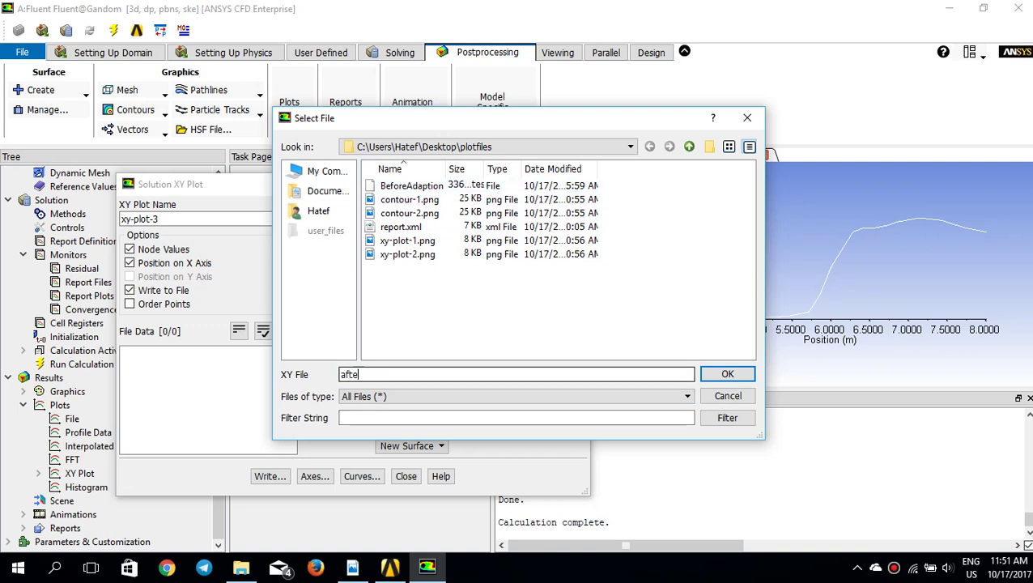
pyautogui.write('radaption1')
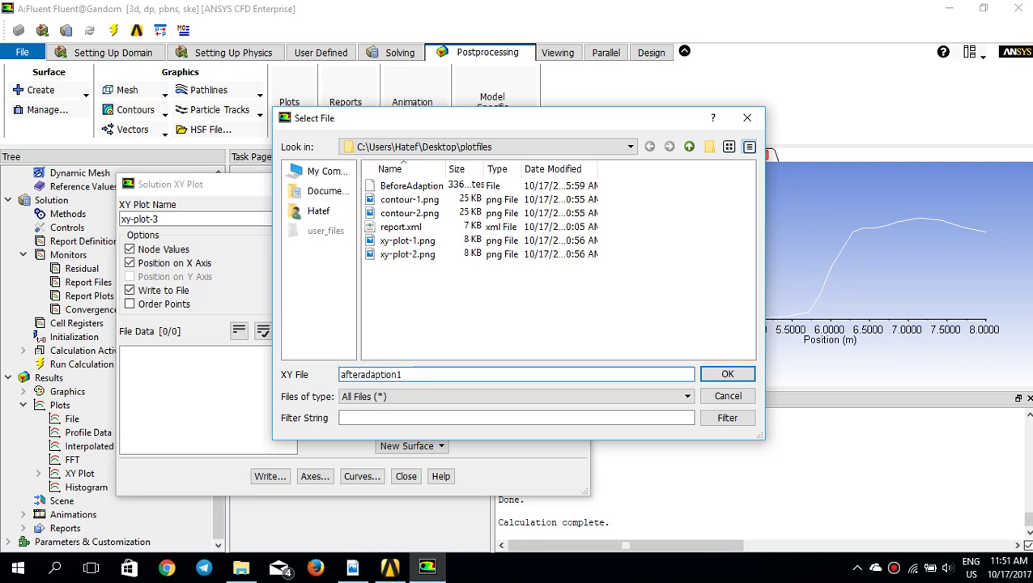
pyautogui.press('Return')
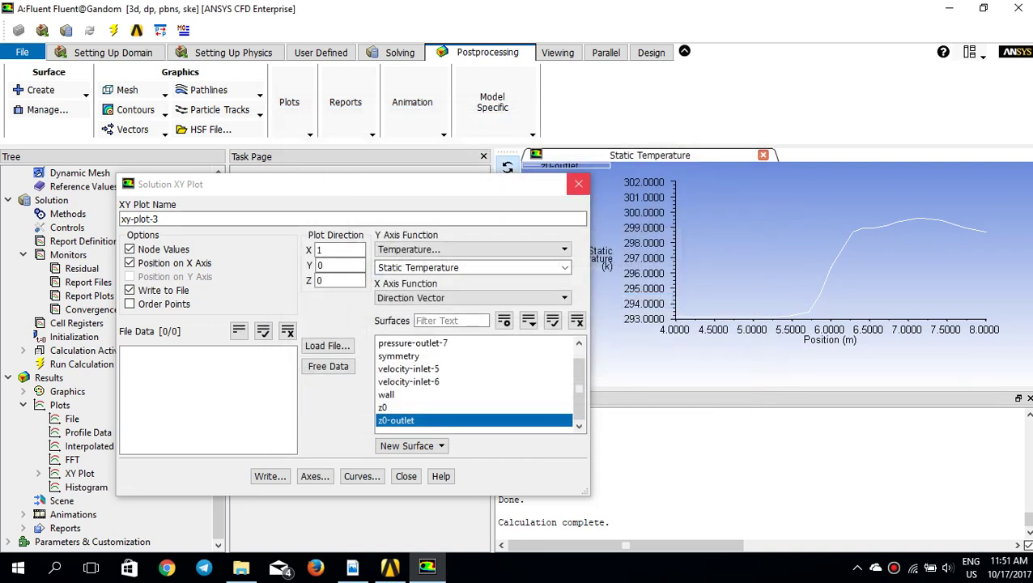
pyautogui.click(579, 184)
# - Open the file-based XY plot settings and remove all previously loaded plot files
pyautogui.click(289, 102)
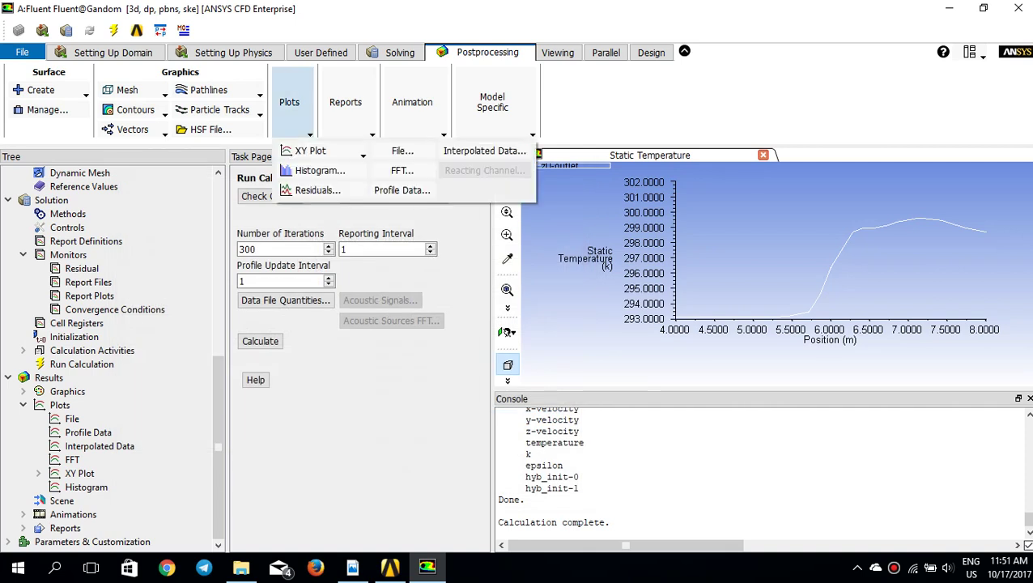
pyautogui.click(402, 151)
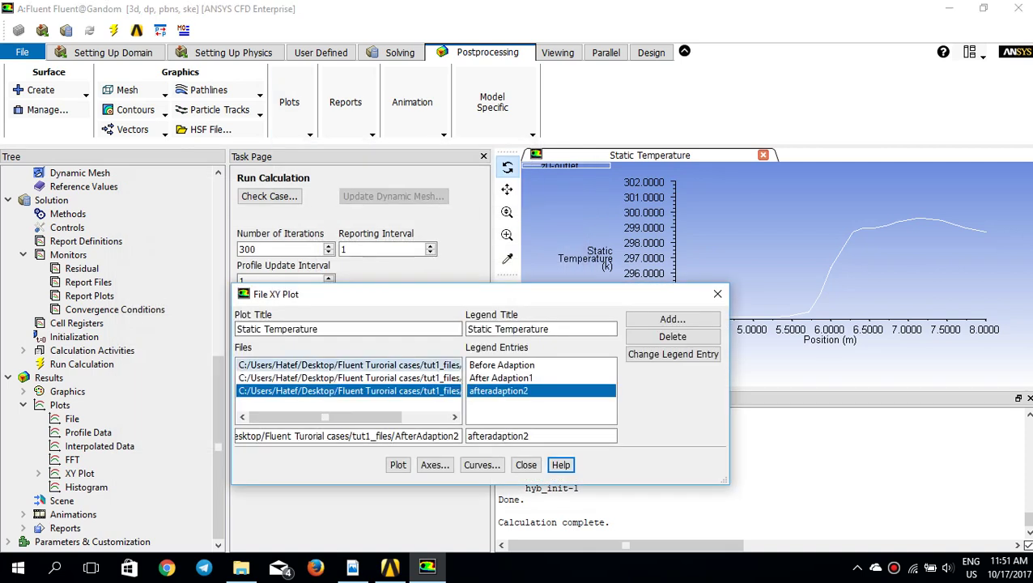
pyautogui.click(672, 336)
pyautogui.click(672, 336)
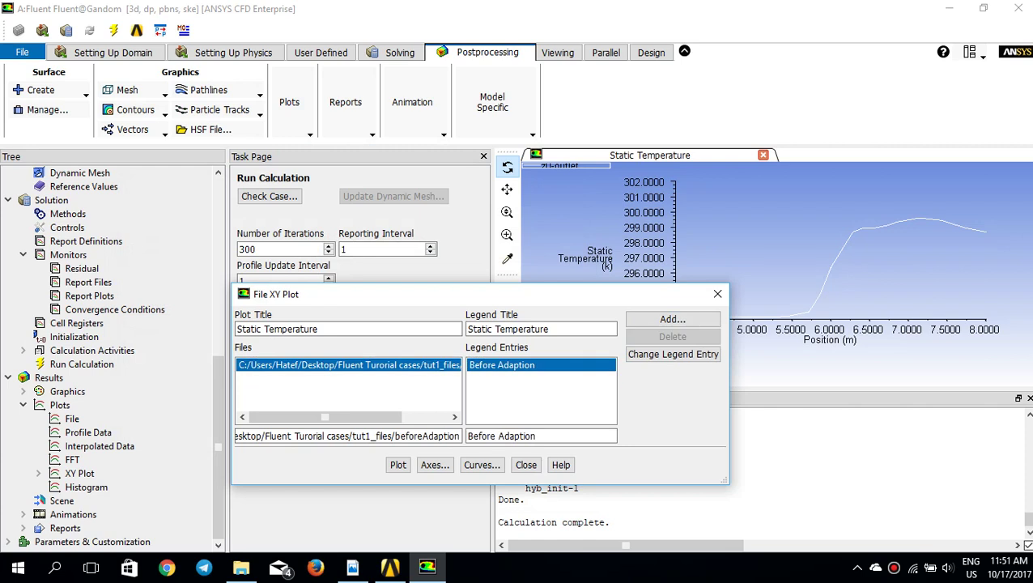
pyautogui.click(672, 336)
# - Load the BeforeAdaption file from the desktop plotfiles folder into the file XY plot, listing all file types
pyautogui.click(672, 319)
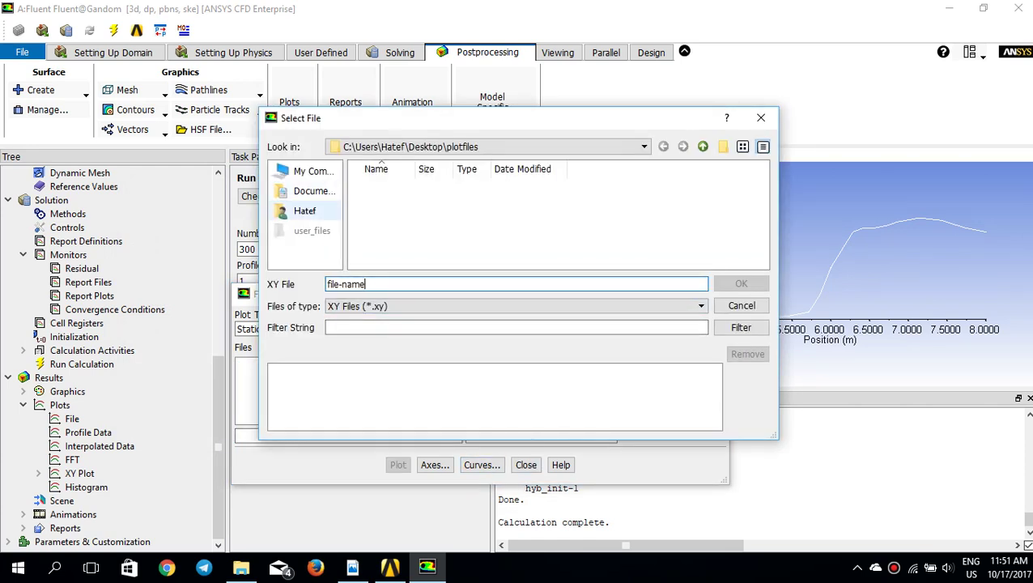
pyautogui.click(304, 211)
pyautogui.doubleClick(383, 240)
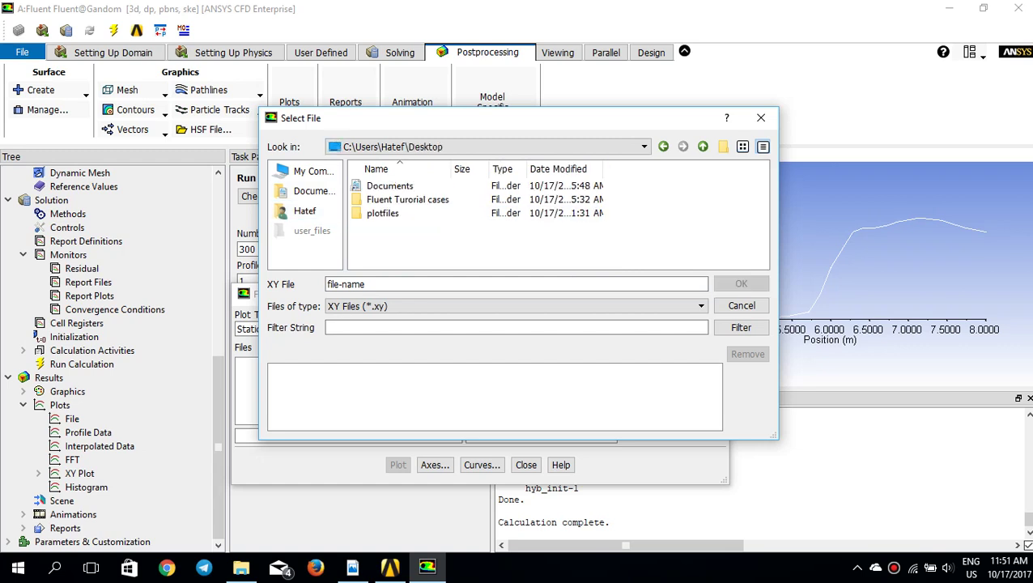
pyautogui.doubleClick(382, 213)
pyautogui.click(701, 306)
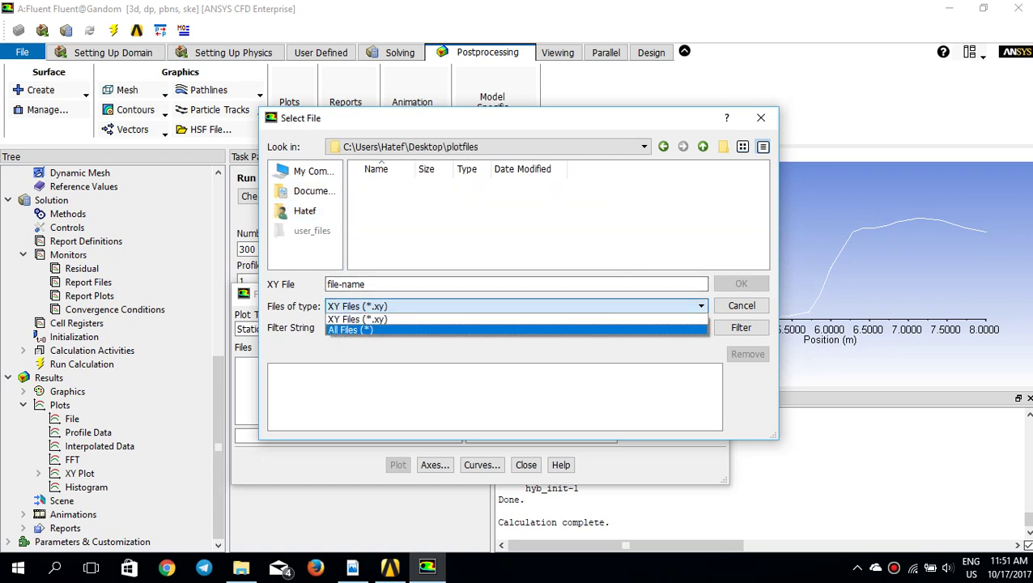
pyautogui.click(357, 327)
pyautogui.doubleClick(397, 199)
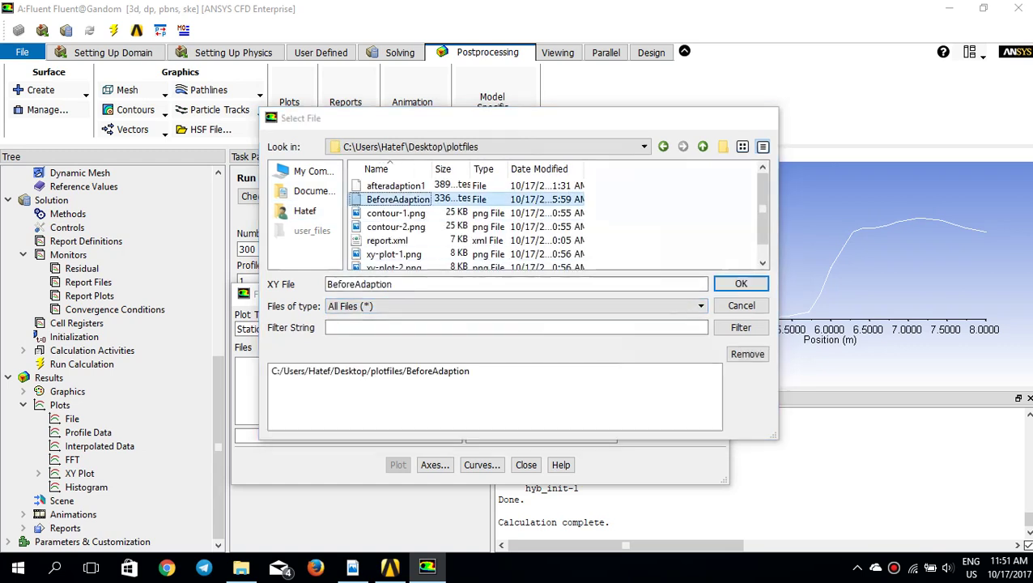
pyautogui.click(741, 283)
# - Change the legend entry of the BeforeAdaption file to beforeadaption
pyautogui.click(507, 369)
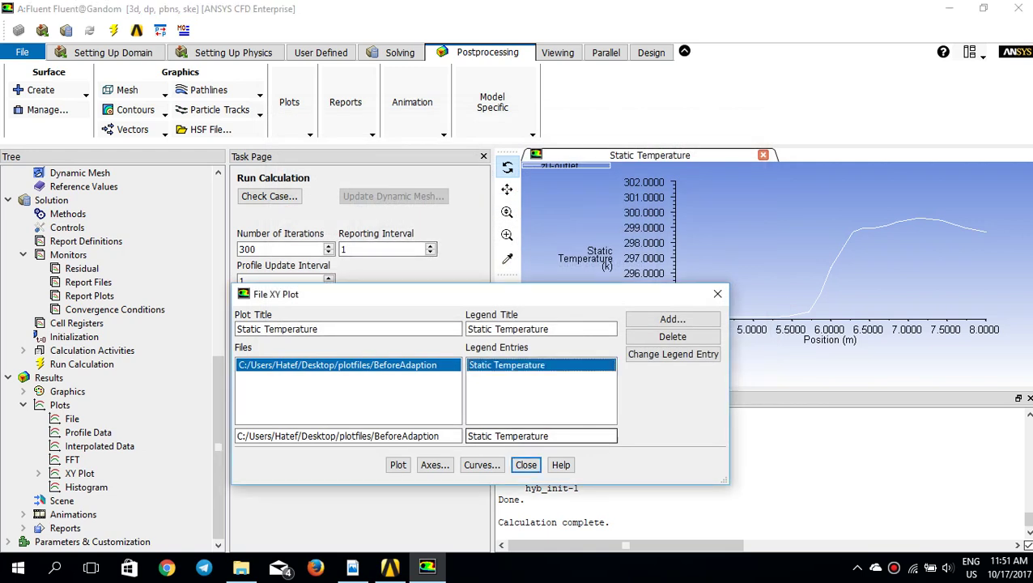
pyautogui.write('beforea')
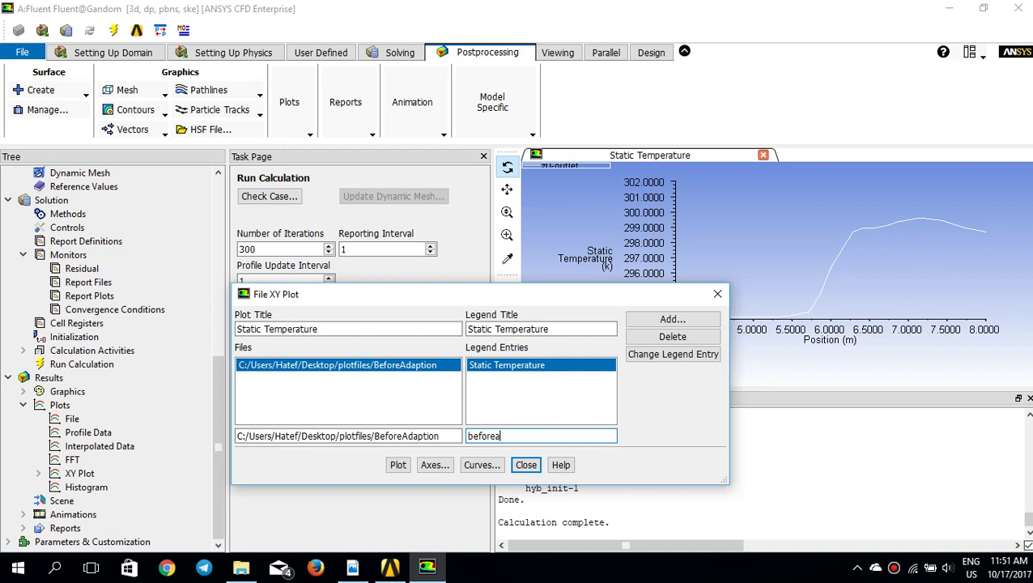
pyautogui.write('daption')
pyautogui.press('Return')
pyautogui.click(672, 319)
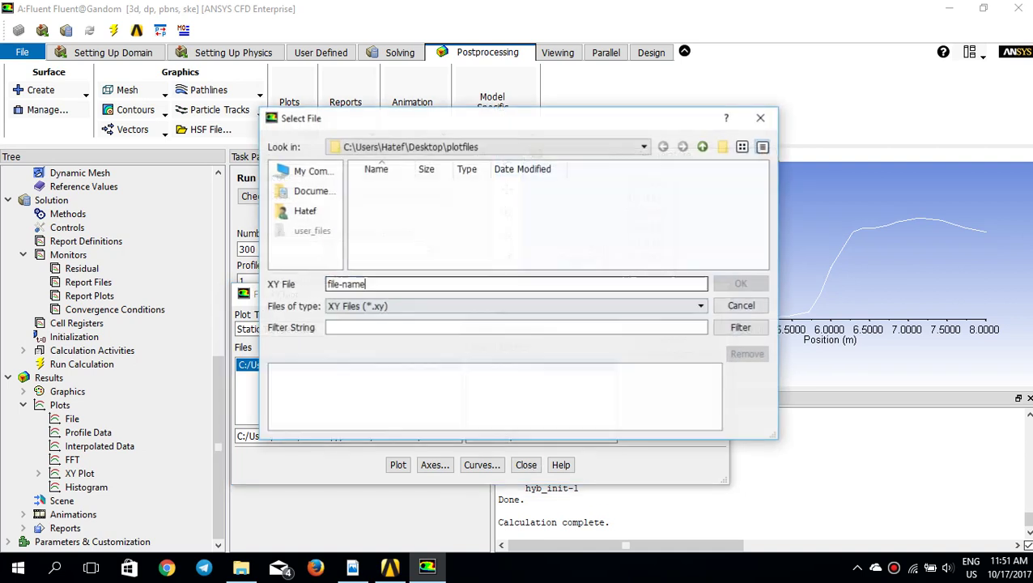
pyautogui.click(515, 306)
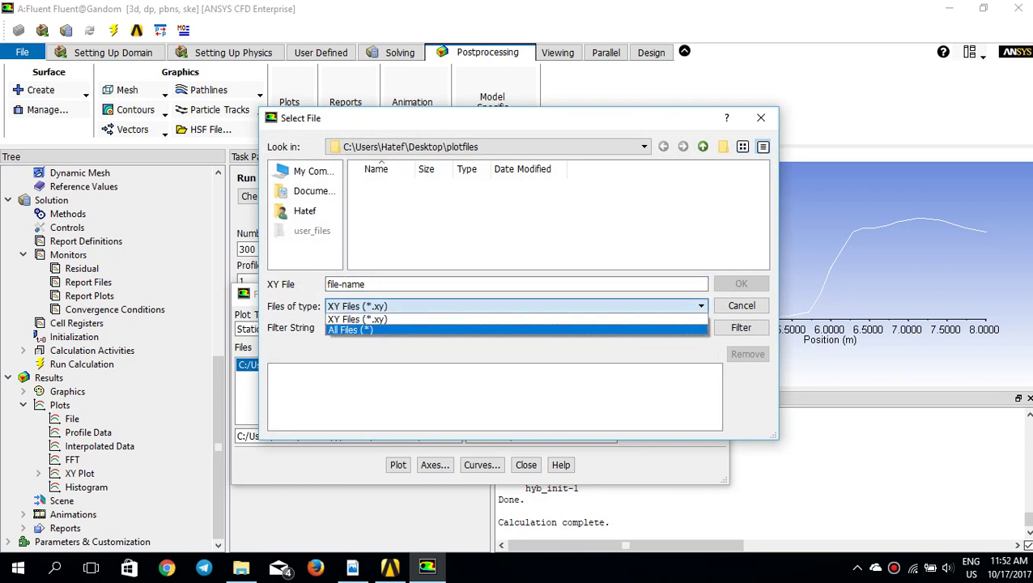
pyautogui.click(405, 327)
pyautogui.click(397, 199)
pyautogui.doubleClick(396, 186)
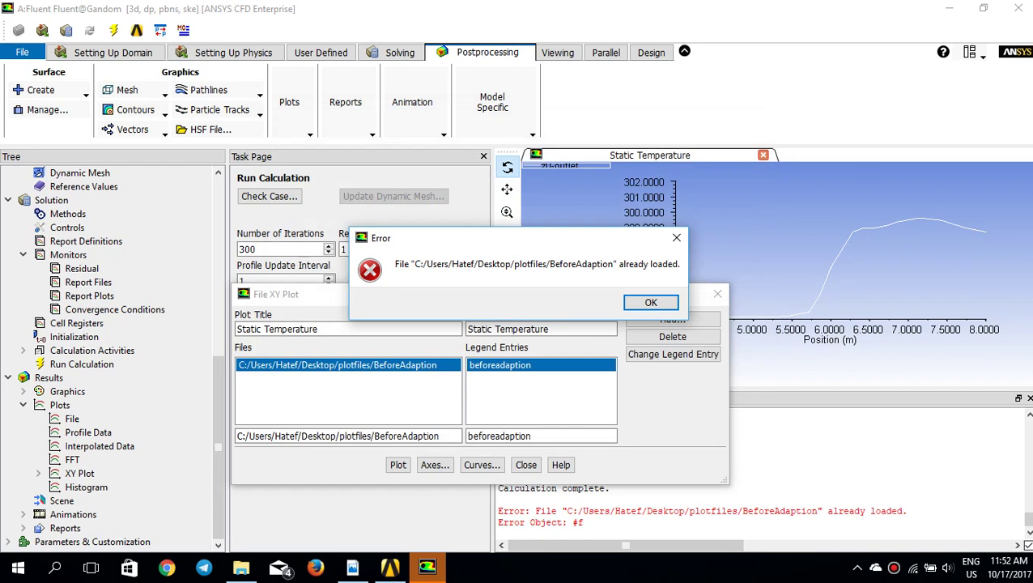
pyautogui.click(651, 302)
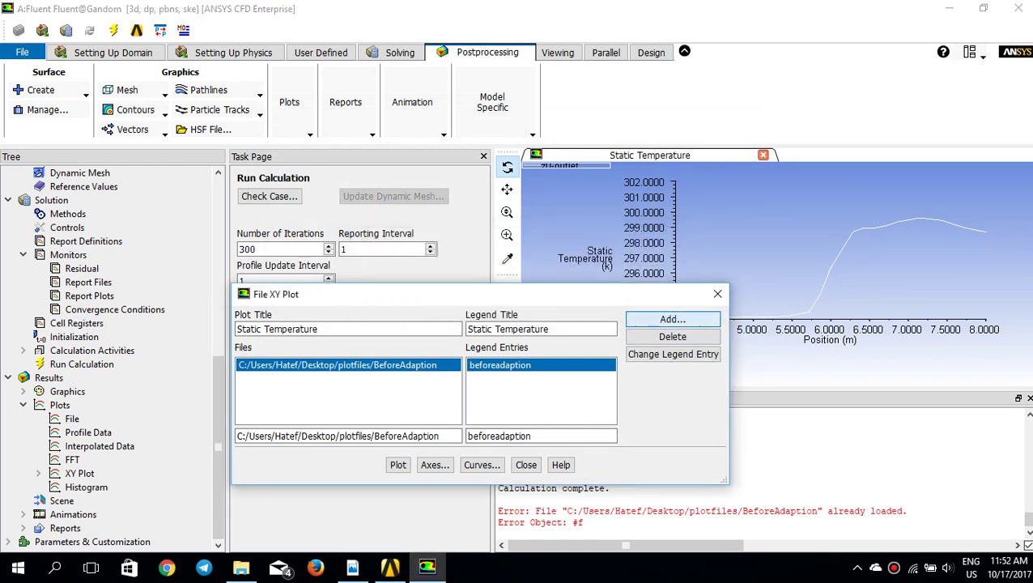
# - Load the afteradaption1 file from the desktop plotfiles folder into the file XY plot, listing all file types
pyautogui.click(672, 319)
pyautogui.click(702, 306)
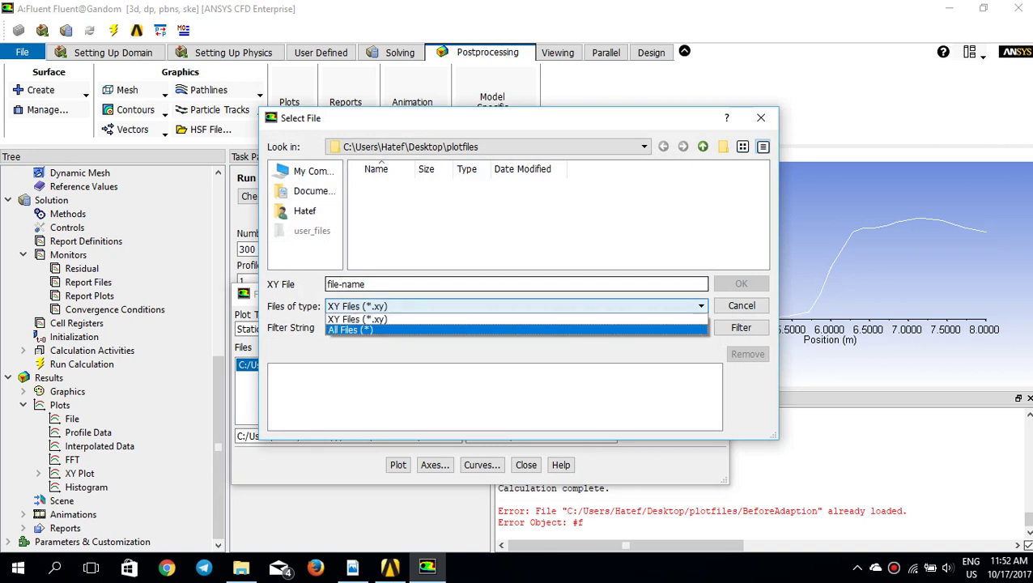
pyautogui.click(357, 330)
pyautogui.doubleClick(395, 185)
pyautogui.click(741, 284)
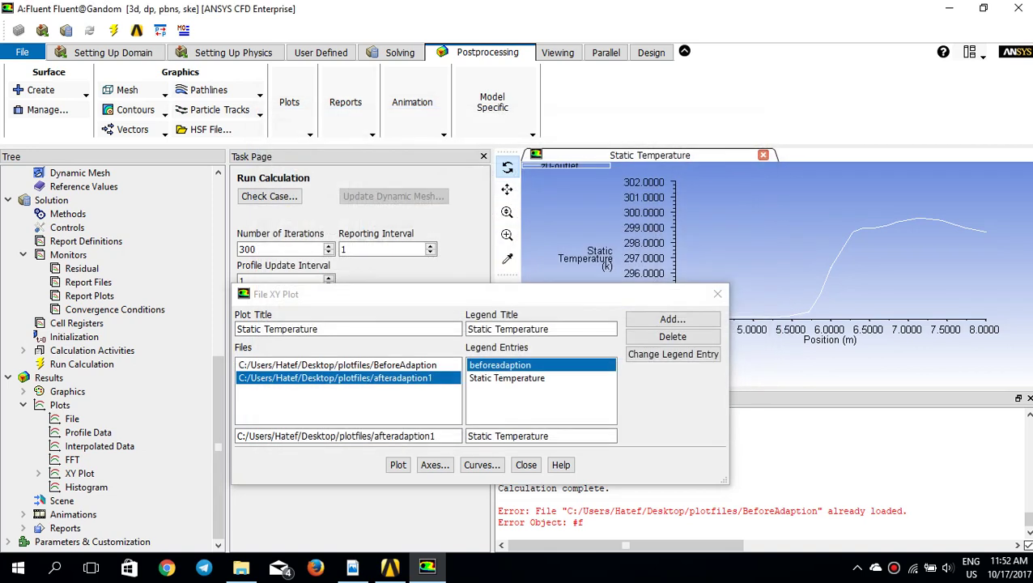
# - Change the legend entry of the afteradaption1 file to afteradaption
pyautogui.tripleClick(509, 436)
pyautogui.write('after')
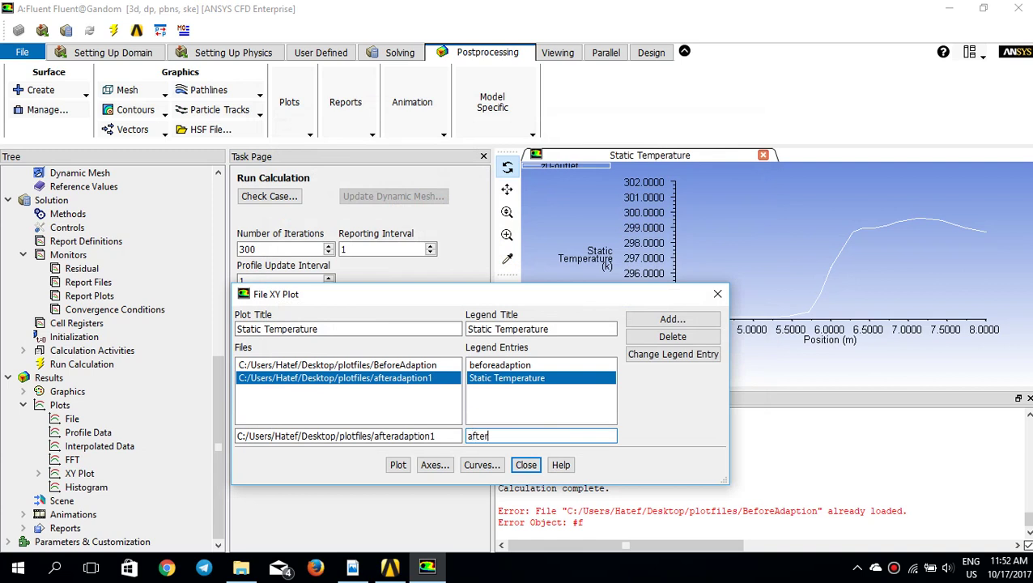
pyautogui.write('adaption')
pyautogui.press('Return')
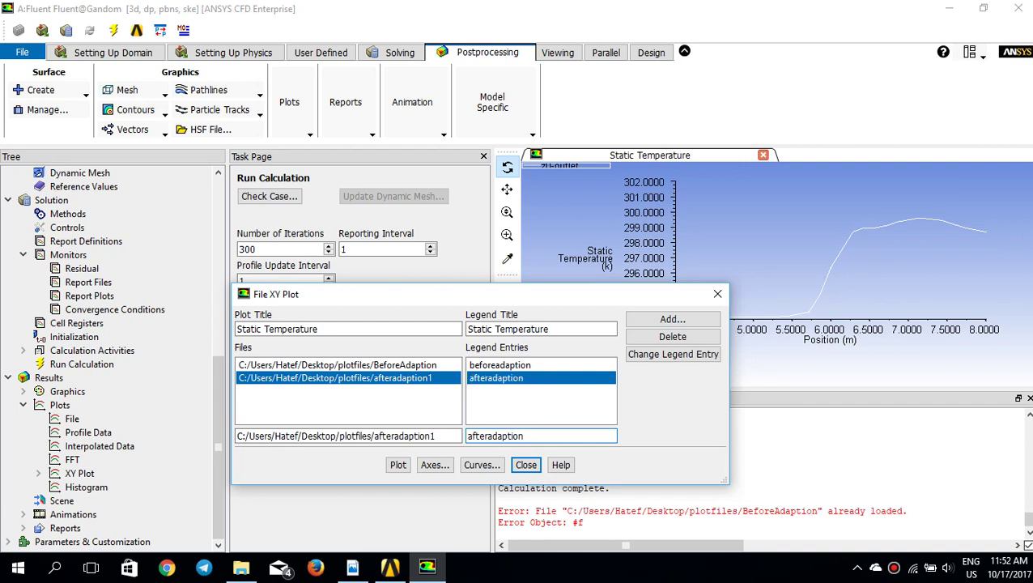
# - Plot the BeforeAdaption and afteradaption1 temperature files together and close the file XY plot settings
pyautogui.click(397, 464)
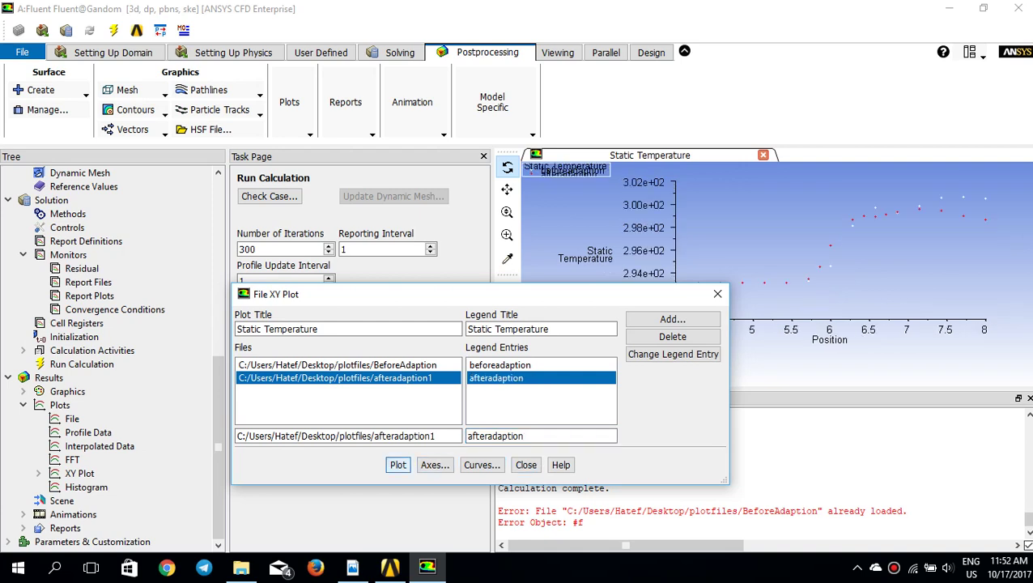
pyautogui.press('Return')
pyautogui.moveTo(445, 294); pyautogui.dragTo(345, 287)
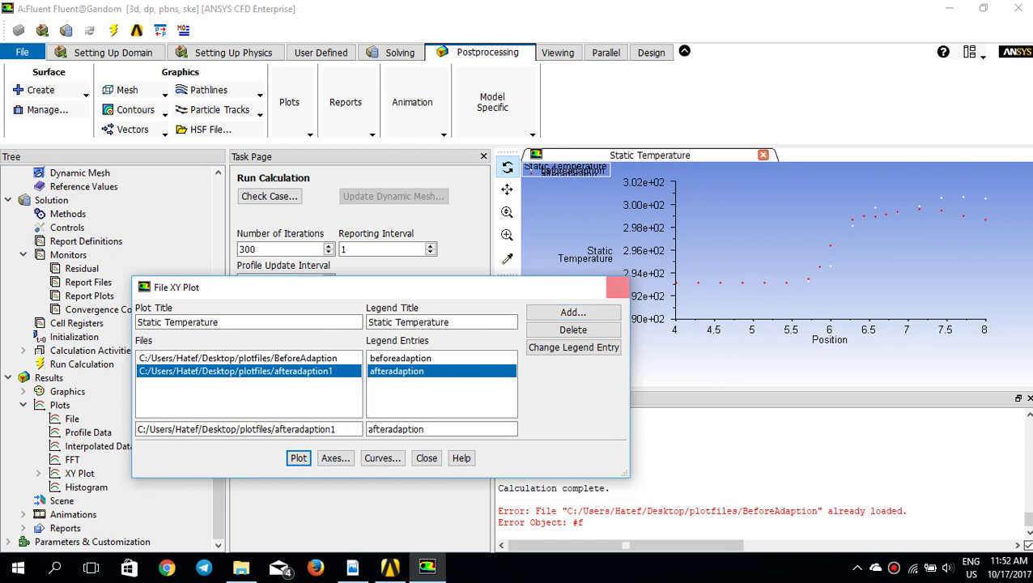
pyautogui.click(618, 287)
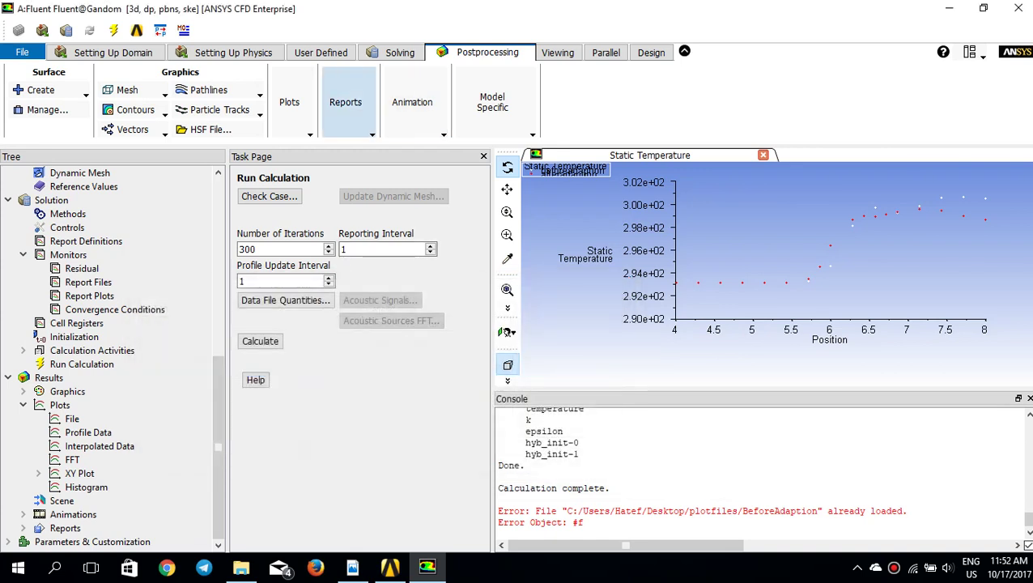
# - Open the gradient adaption settings, choose static temperature as the curvature variable, and compute its minimum and maximum
pyautogui.click(113, 52)
pyautogui.click(506, 104)
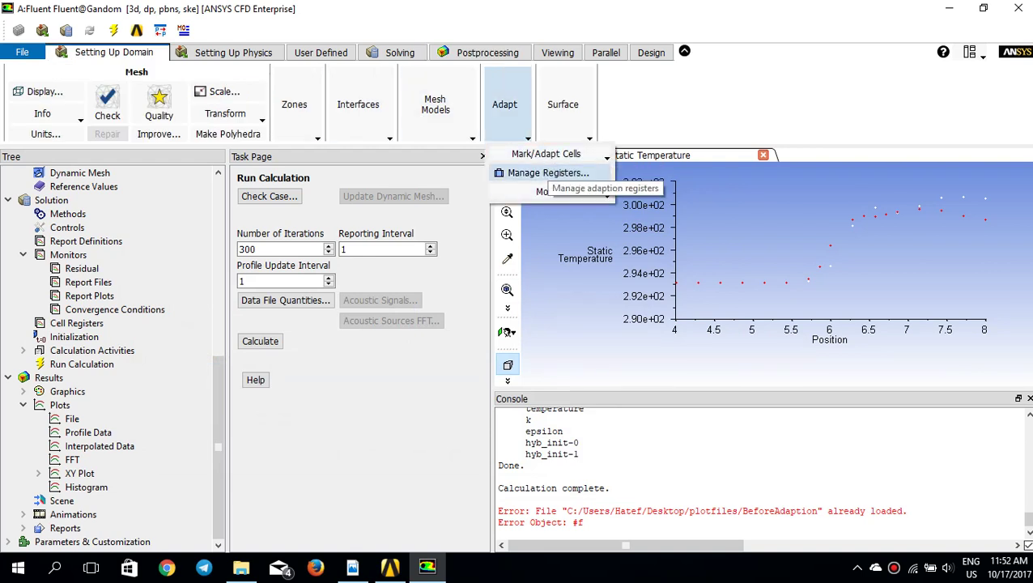
pyautogui.moveTo(566, 154)
pyautogui.click(537, 187)
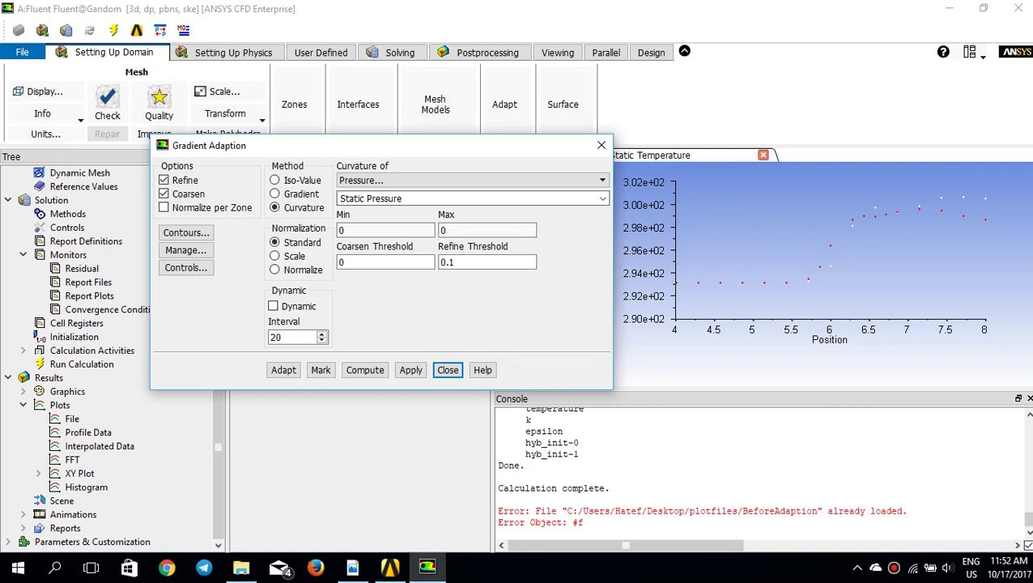
pyautogui.click(472, 180)
pyautogui.click(374, 224)
pyautogui.click(364, 370)
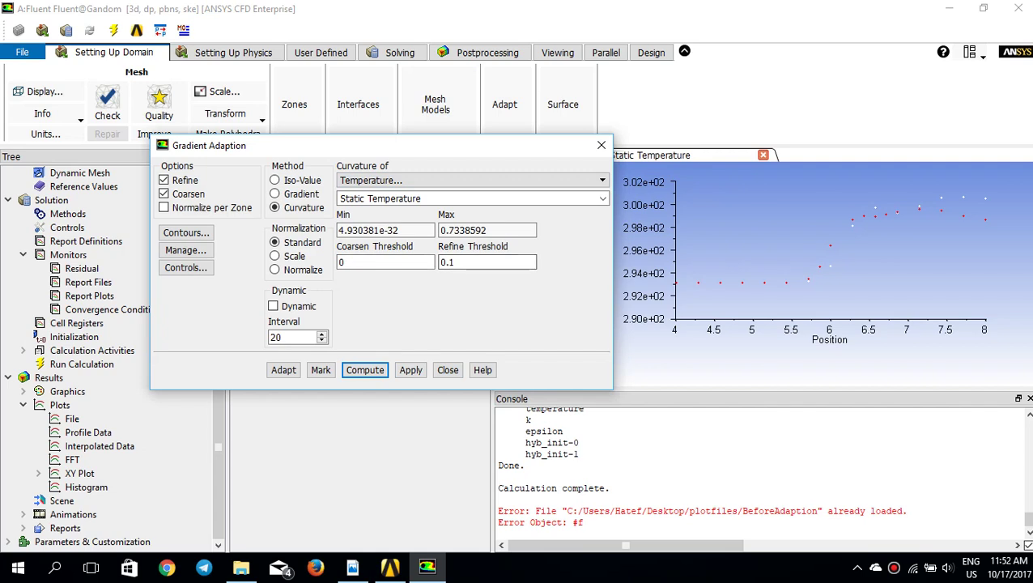
# - Set the refine threshold to 0.07, adapt the mesh with it, and close the gradient adaption settings
pyautogui.moveTo(456, 261); pyautogui.dragTo(448, 262)
pyautogui.write('07')
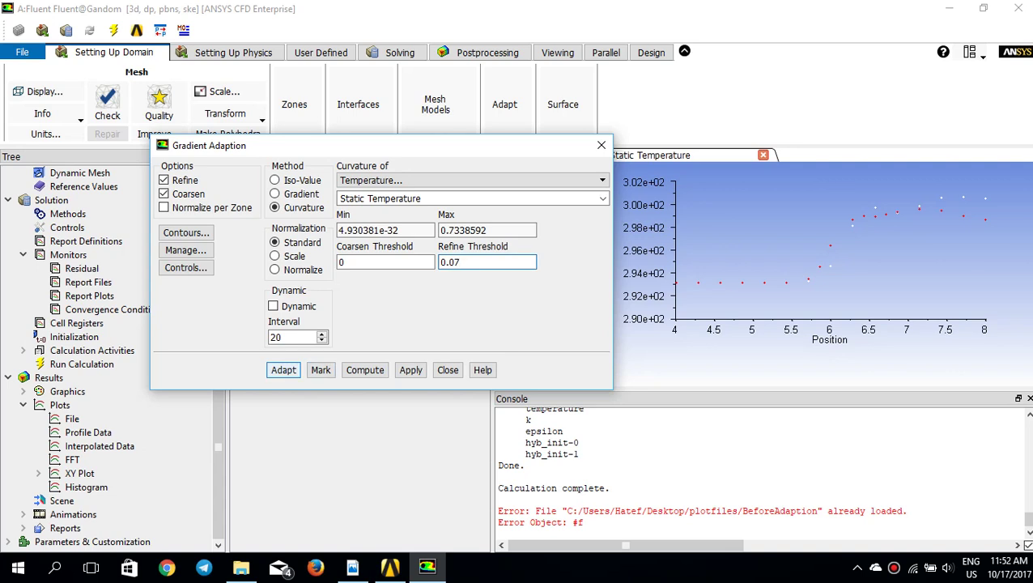
pyautogui.press('Return')
pyautogui.press('Return')
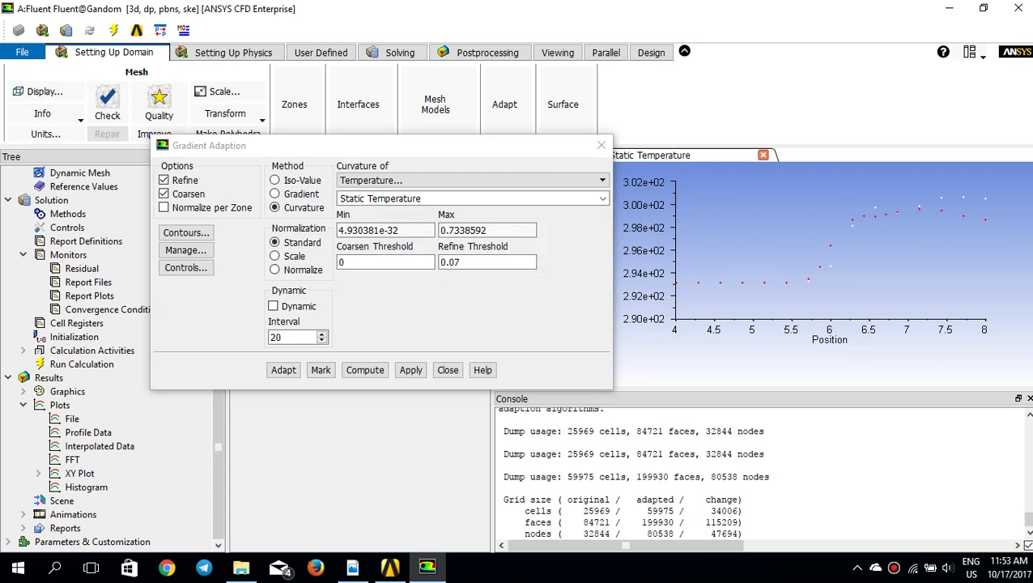
pyautogui.click(601, 145)
# - Run the calculation on the newly adapted mesh through to completion
pyautogui.click(48, 377)
pyautogui.click(82, 364)
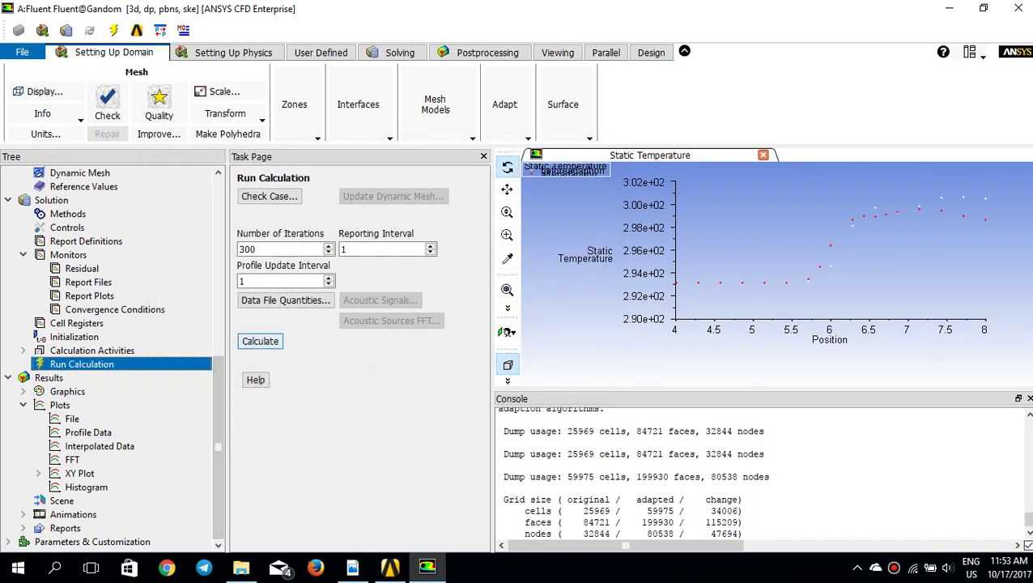
pyautogui.click(260, 341)
pyautogui.press('Return')
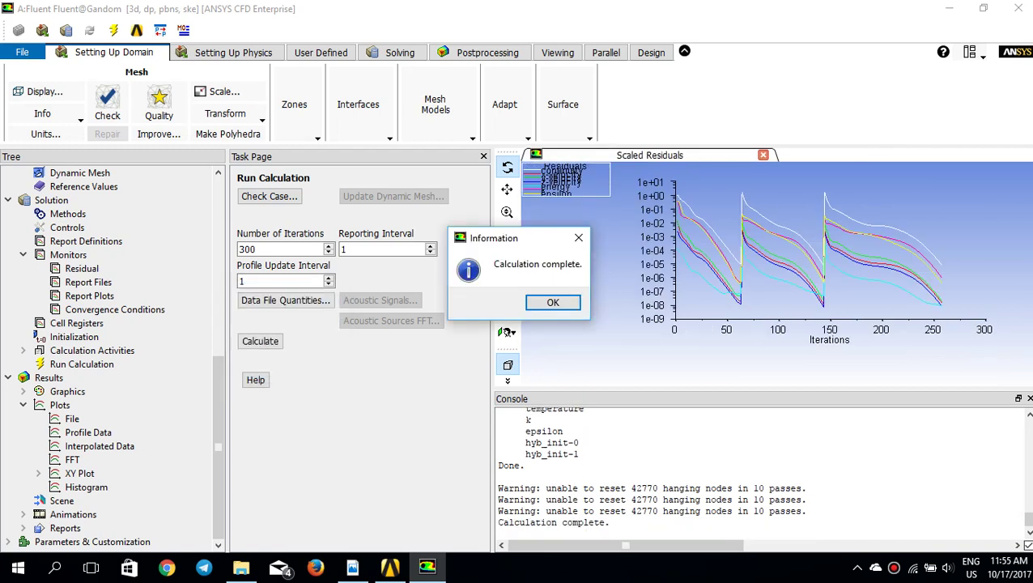
pyautogui.click(553, 302)
# - Create a new solution XY plot of static temperature along the z0-outlet surface and display it
pyautogui.click(486, 52)
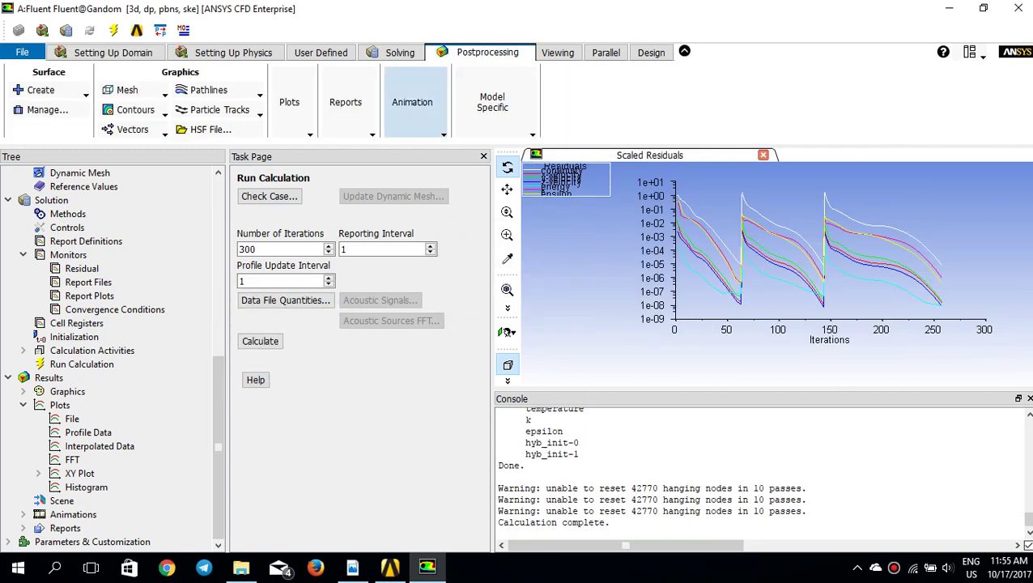
pyautogui.click(289, 102)
pyautogui.moveTo(312, 151)
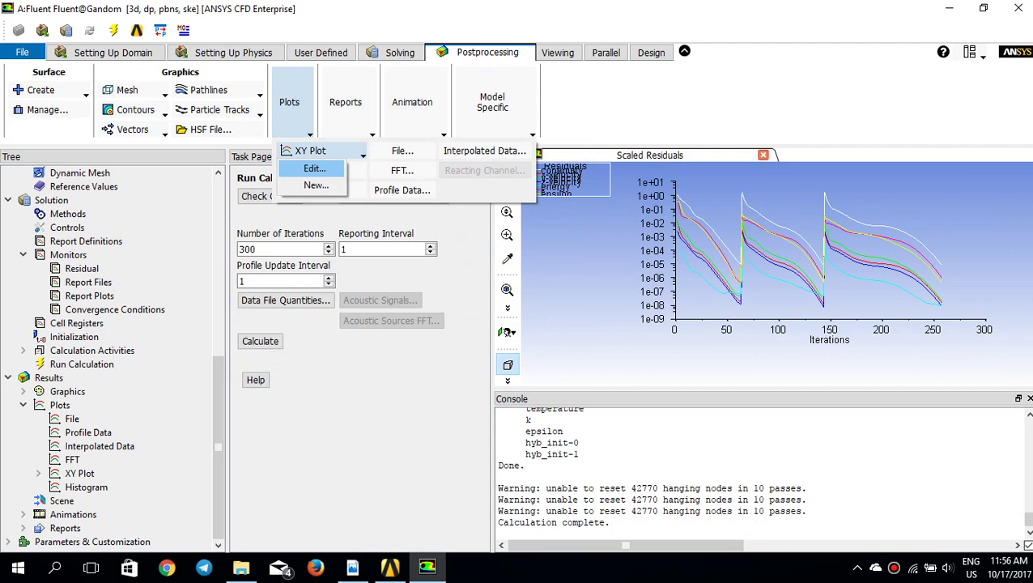
pyautogui.click(315, 185)
pyautogui.click(474, 250)
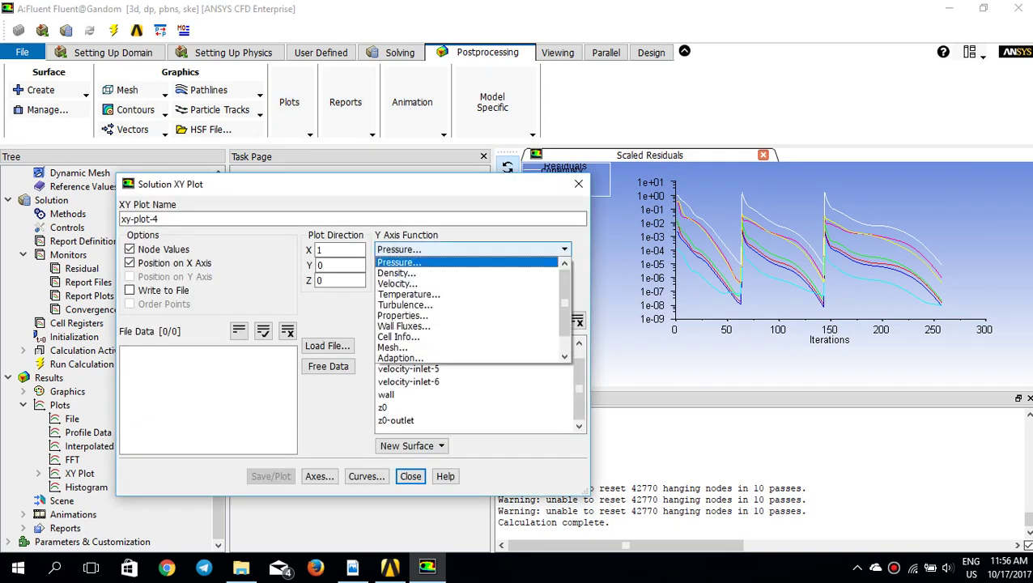
pyautogui.click(415, 293)
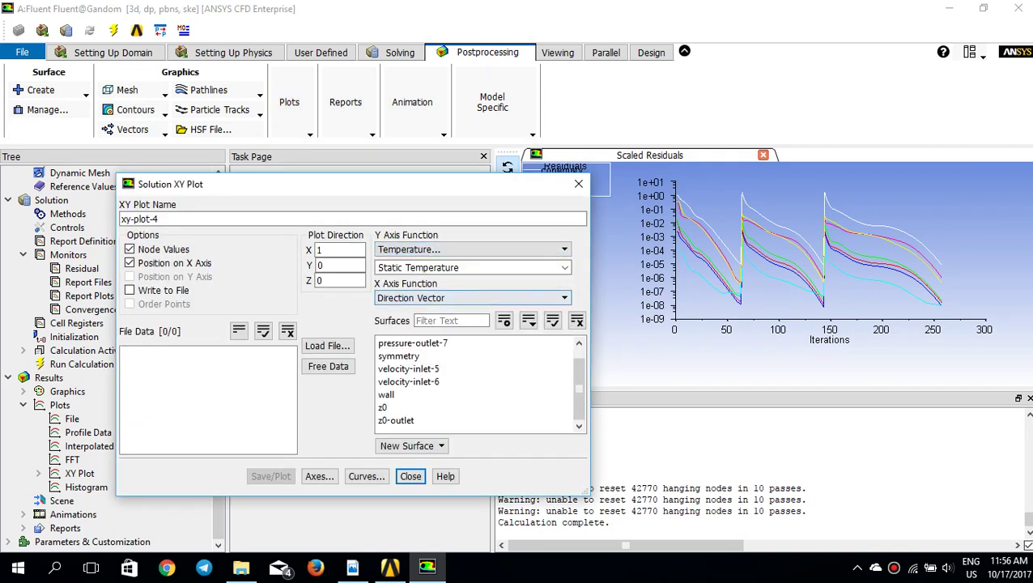
pyautogui.click(396, 420)
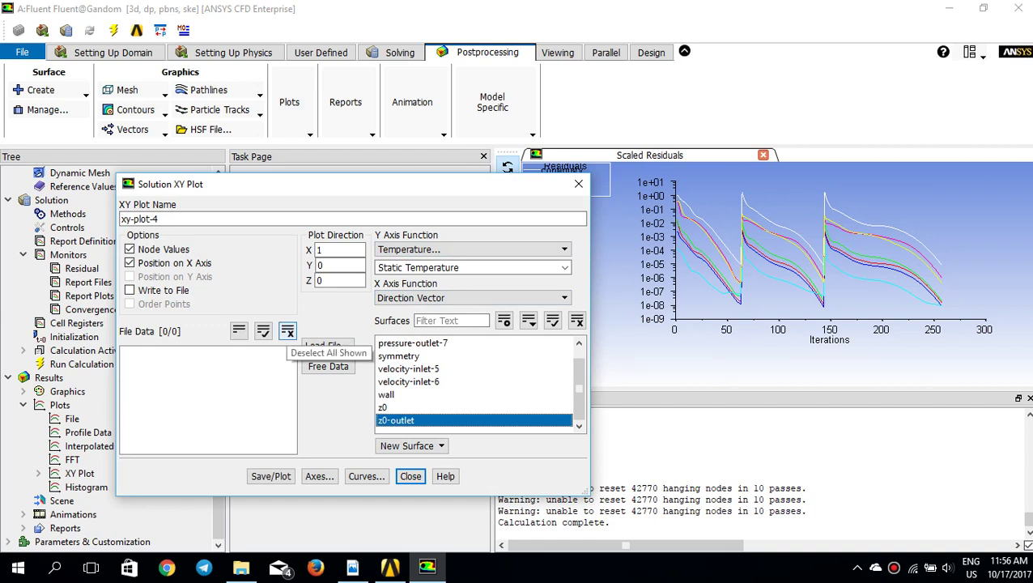
pyautogui.click(270, 476)
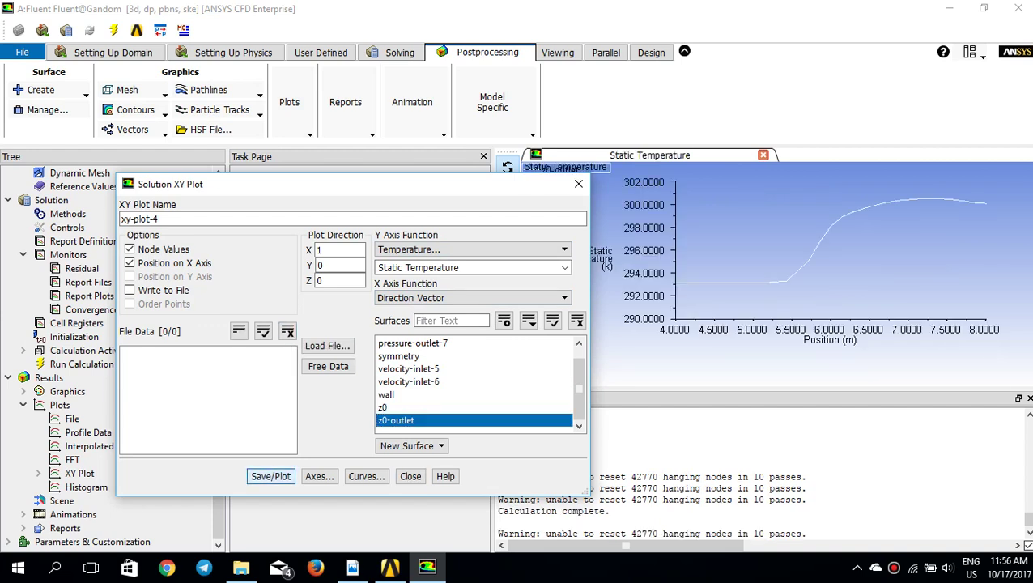
# - Write the z0-outlet temperature plot to a file named afteradaption2 in the plotfiles folder and close the XY plot settings
pyautogui.click(129, 290)
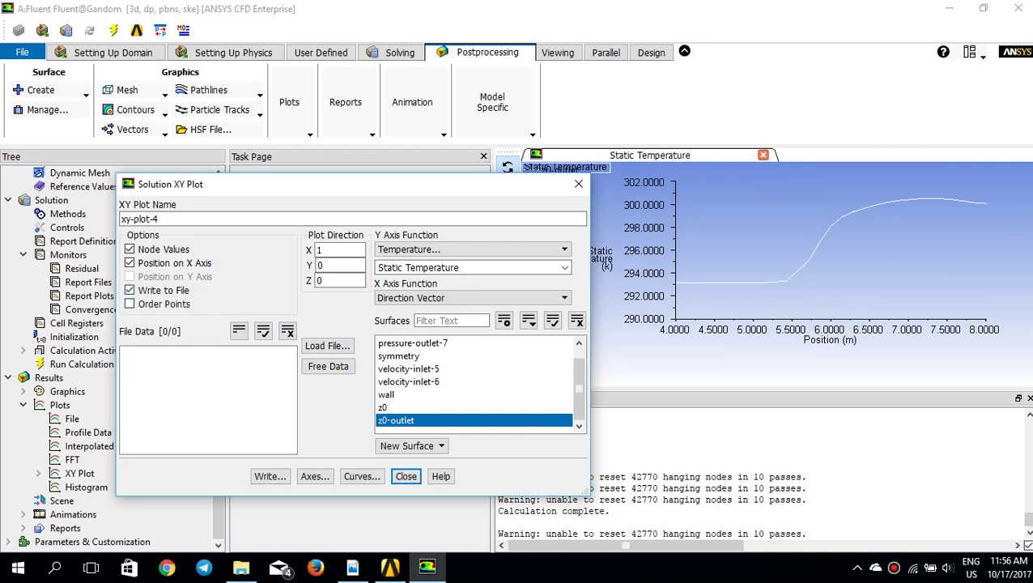
pyautogui.click(271, 476)
pyautogui.hotkey('ctrl', 'a')
pyautogui.write('aft')
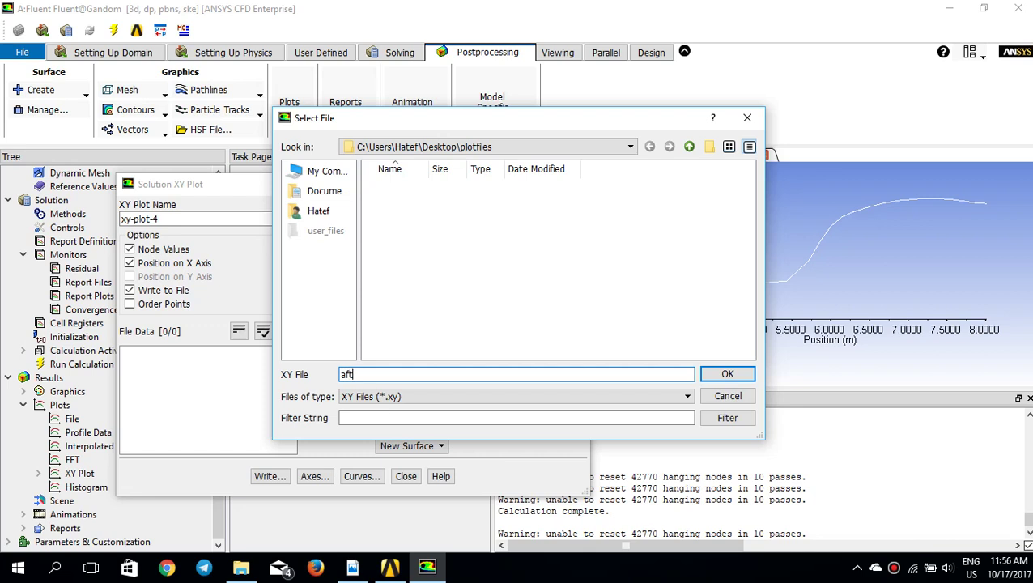
pyautogui.write('eradaption2')
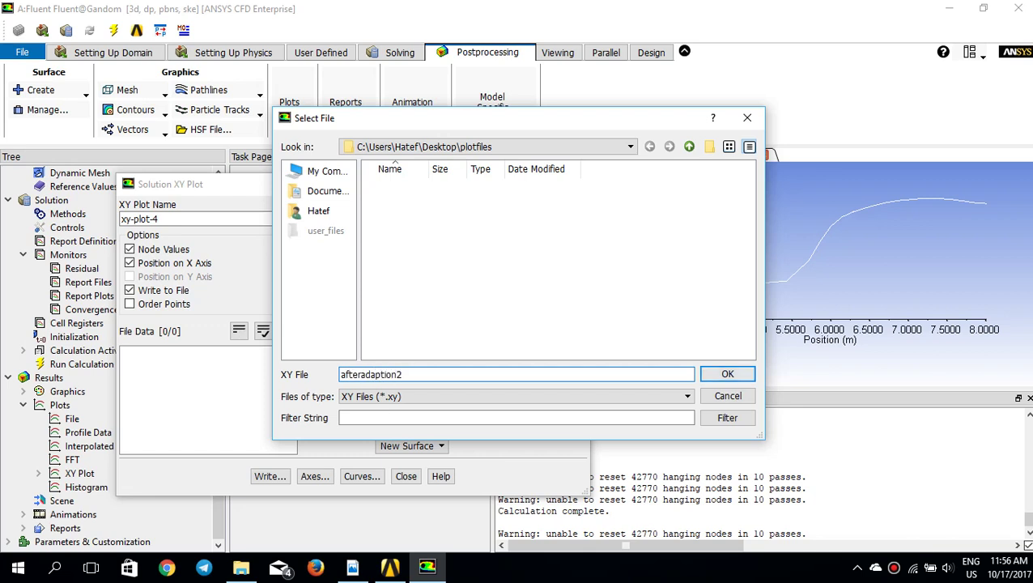
pyautogui.press('Return')
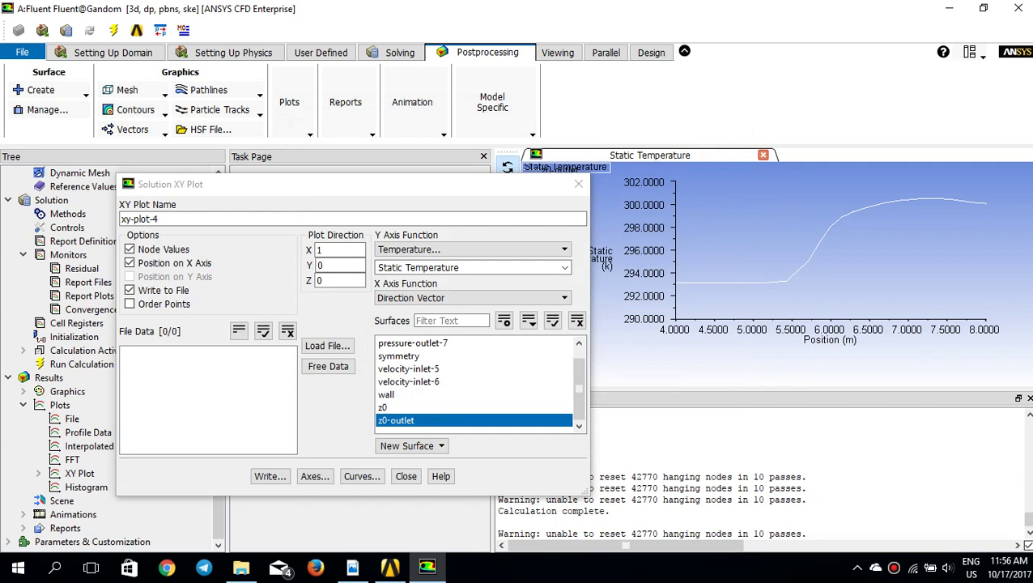
pyautogui.click(578, 183)
# - Open the file-based XY plot settings and add the afteradaption2 file from the plotfiles folder, listing all file types
pyautogui.click(289, 102)
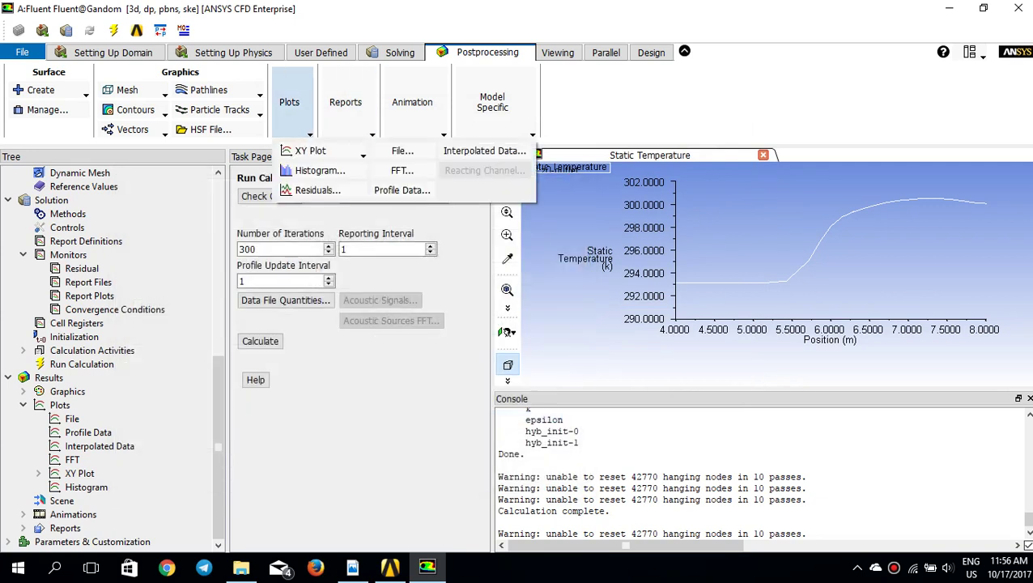
pyautogui.click(403, 151)
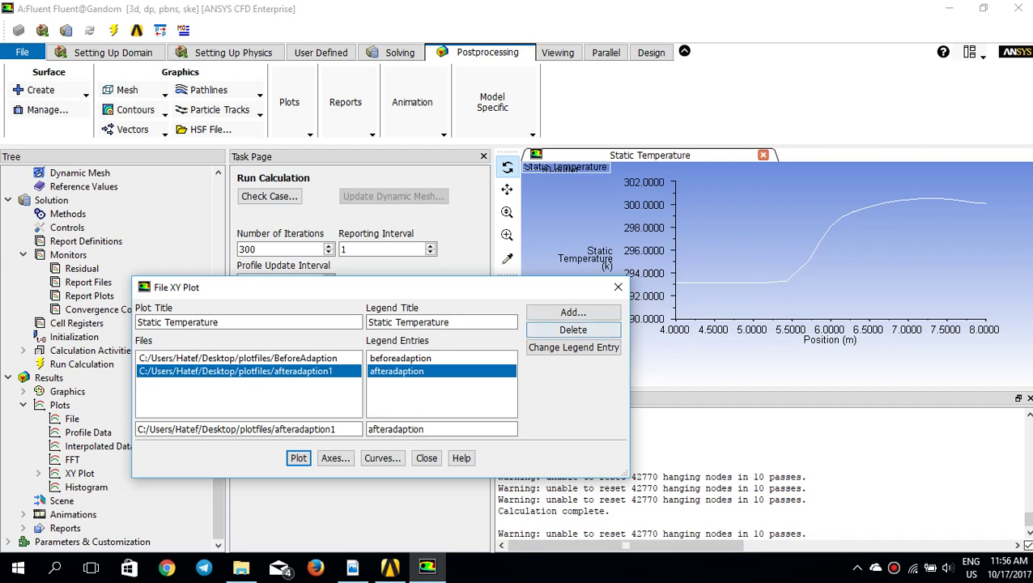
pyautogui.click(573, 312)
pyautogui.click(515, 306)
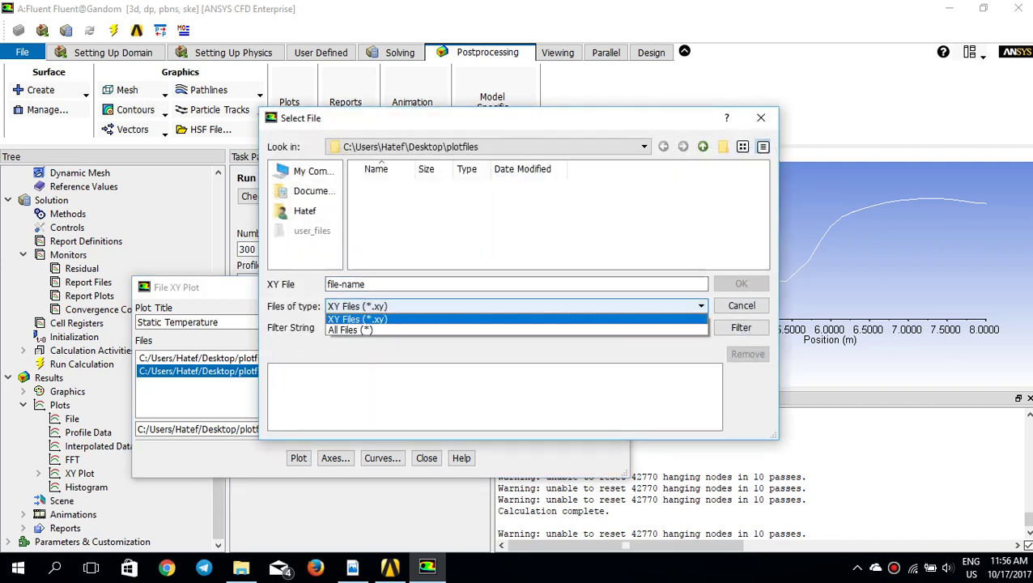
pyautogui.click(350, 330)
pyautogui.click(396, 200)
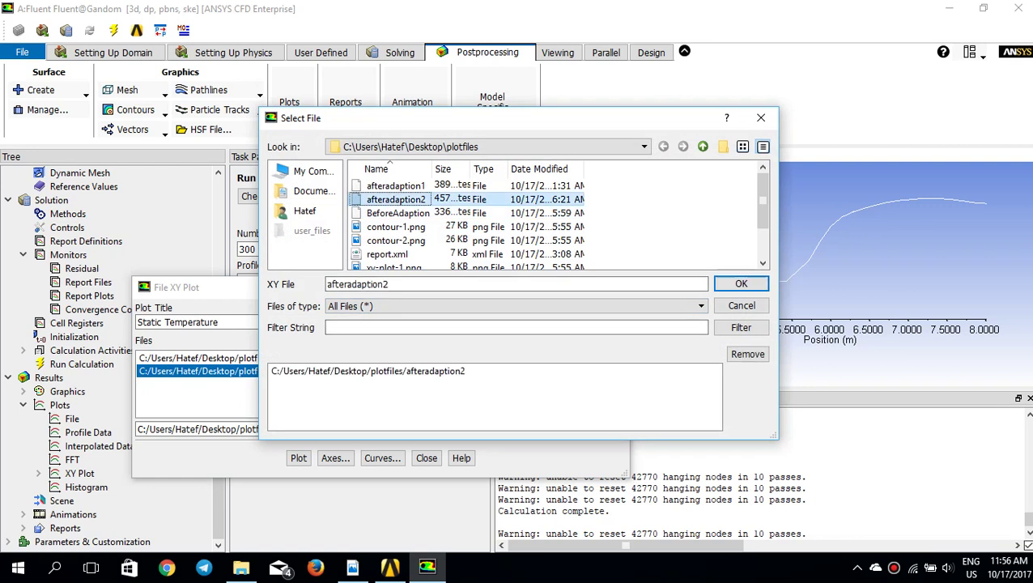
pyautogui.click(741, 283)
# - Change the afteradaption2 file's legend entry to afteradaption2, plot all three temperature files together, and close the settings
pyautogui.click(407, 383)
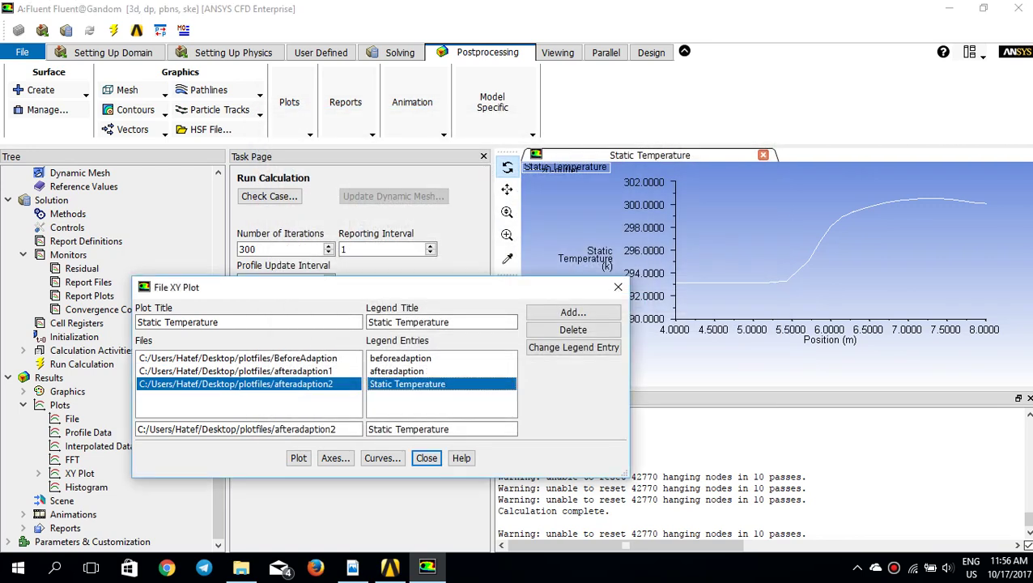
pyautogui.moveTo(459, 429); pyautogui.dragTo(353, 430)
pyautogui.write('afteradaption2')
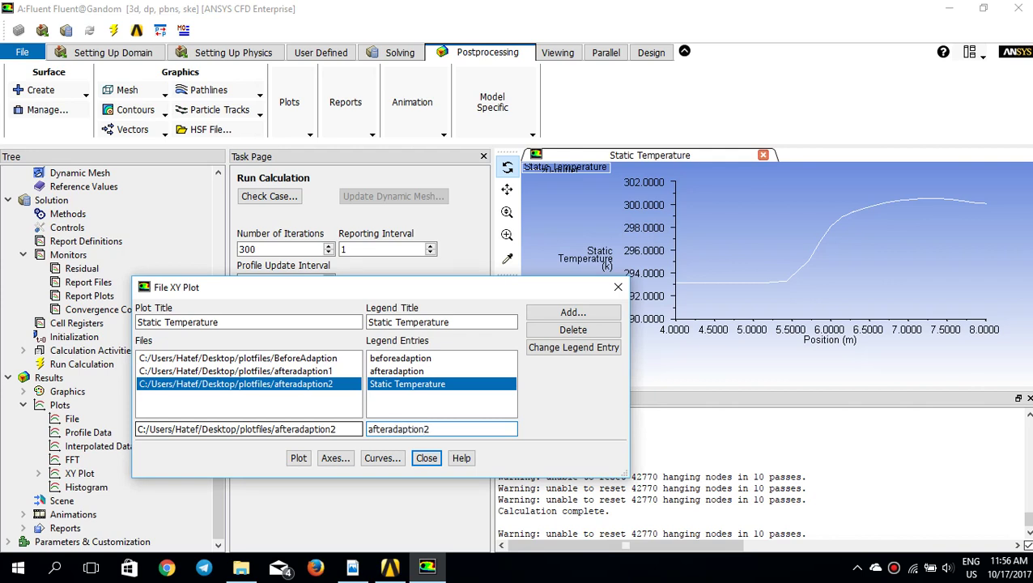
pyautogui.press('Return')
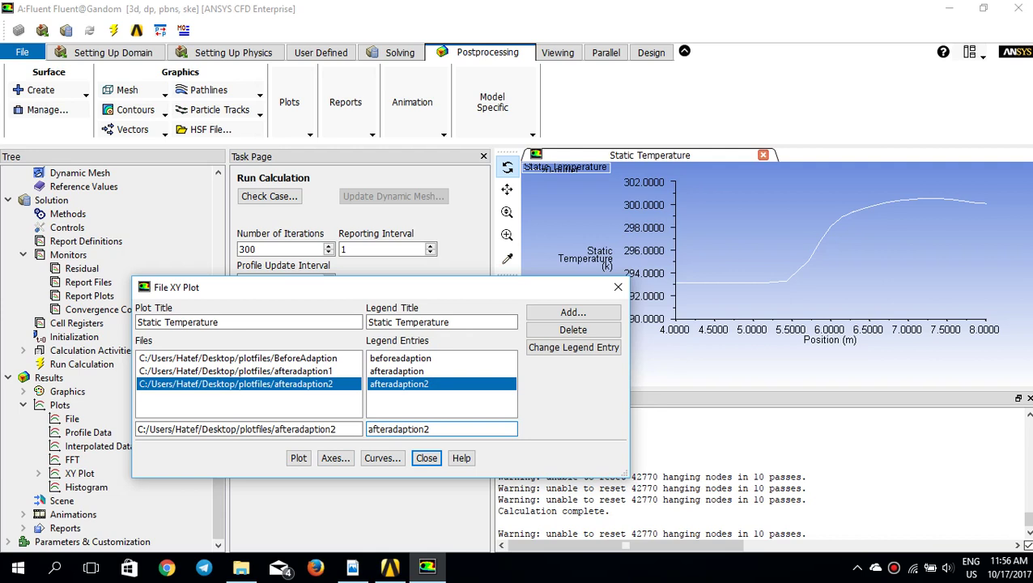
pyautogui.click(298, 458)
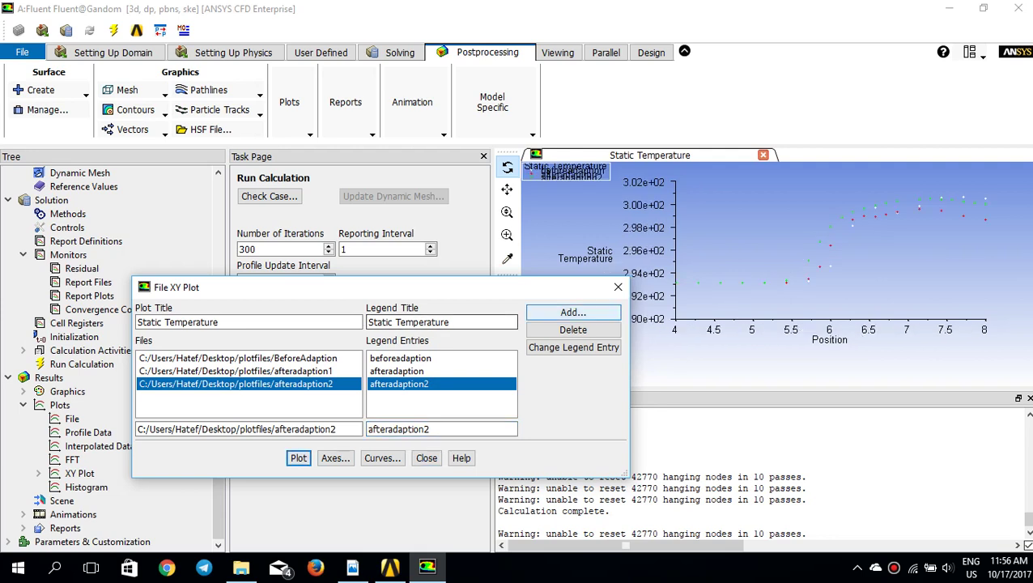
pyautogui.click(618, 286)
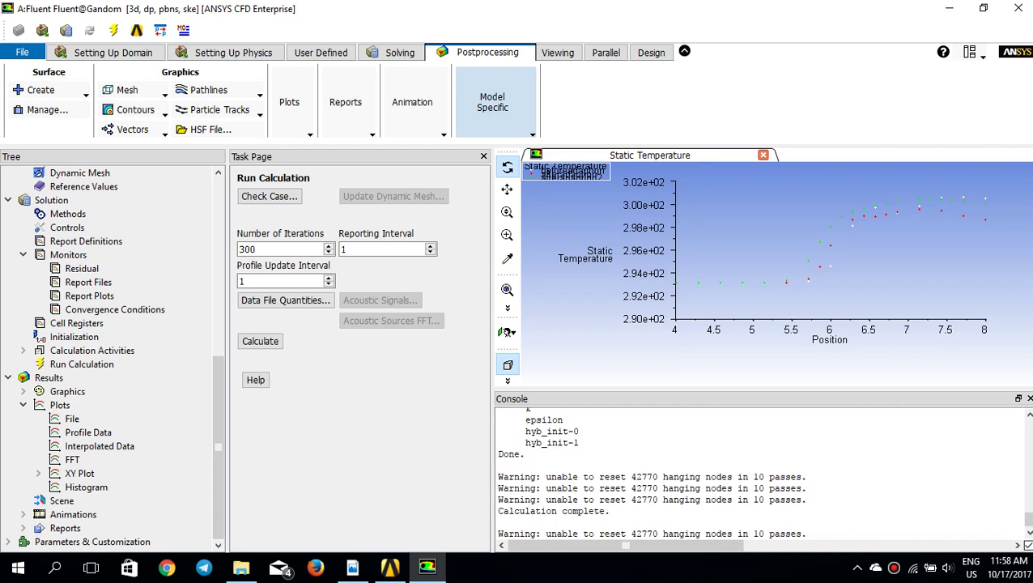
# - Open the gradient-based cell adaption settings for another mesh refinement
pyautogui.click(105, 52)
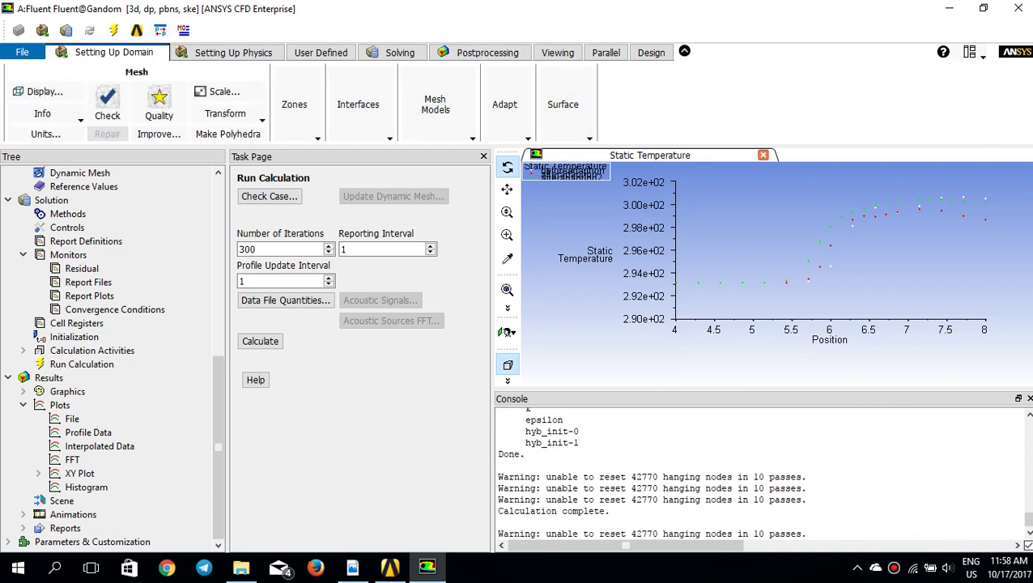
pyautogui.click(505, 104)
pyautogui.moveTo(559, 154)
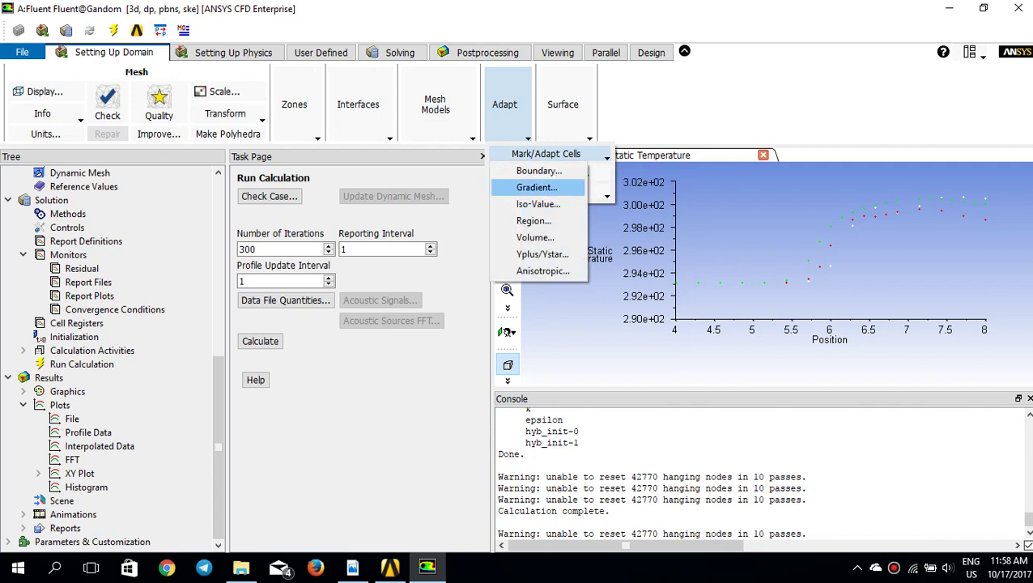